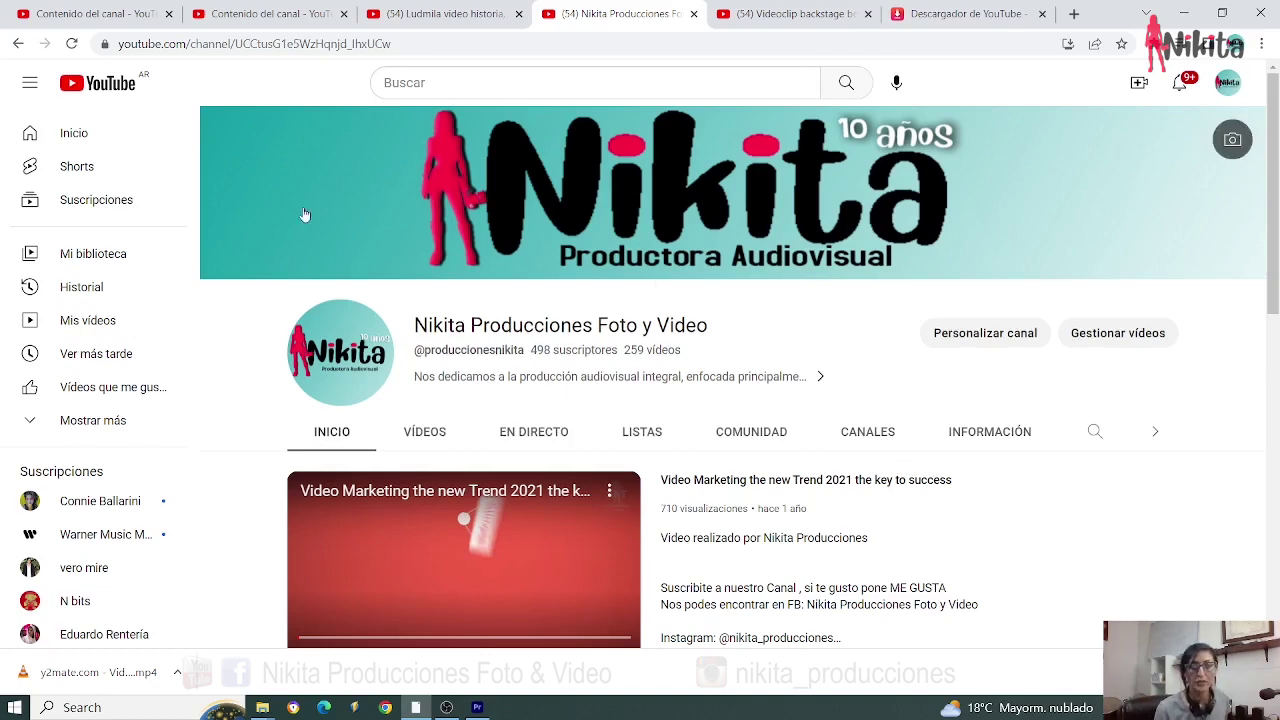
Step: Put the browser away and widen the monitor and timeline panels slightly
scroll(548, 330, down, 4)
scroll(555, 335, down, 1)
scroll(560, 338, down, 2)
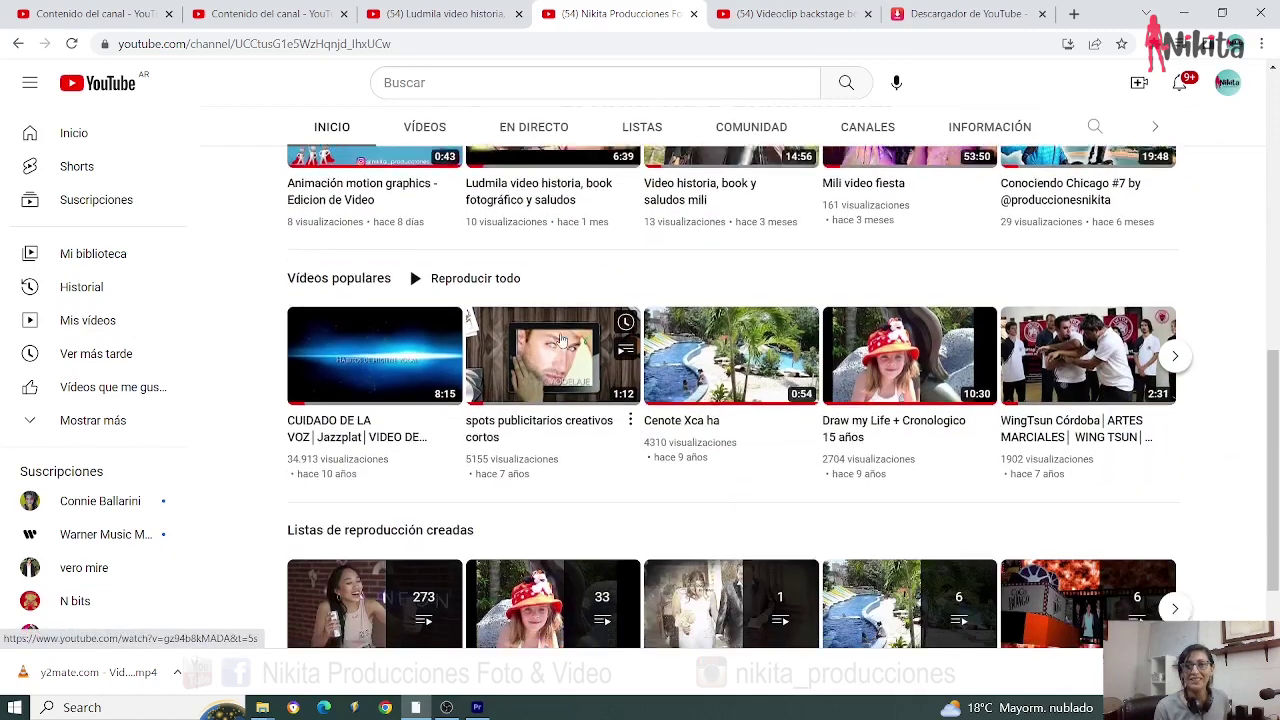
scroll(563, 341, down, 1)
scroll(563, 341, up, 5)
scroll(565, 342, up, 3)
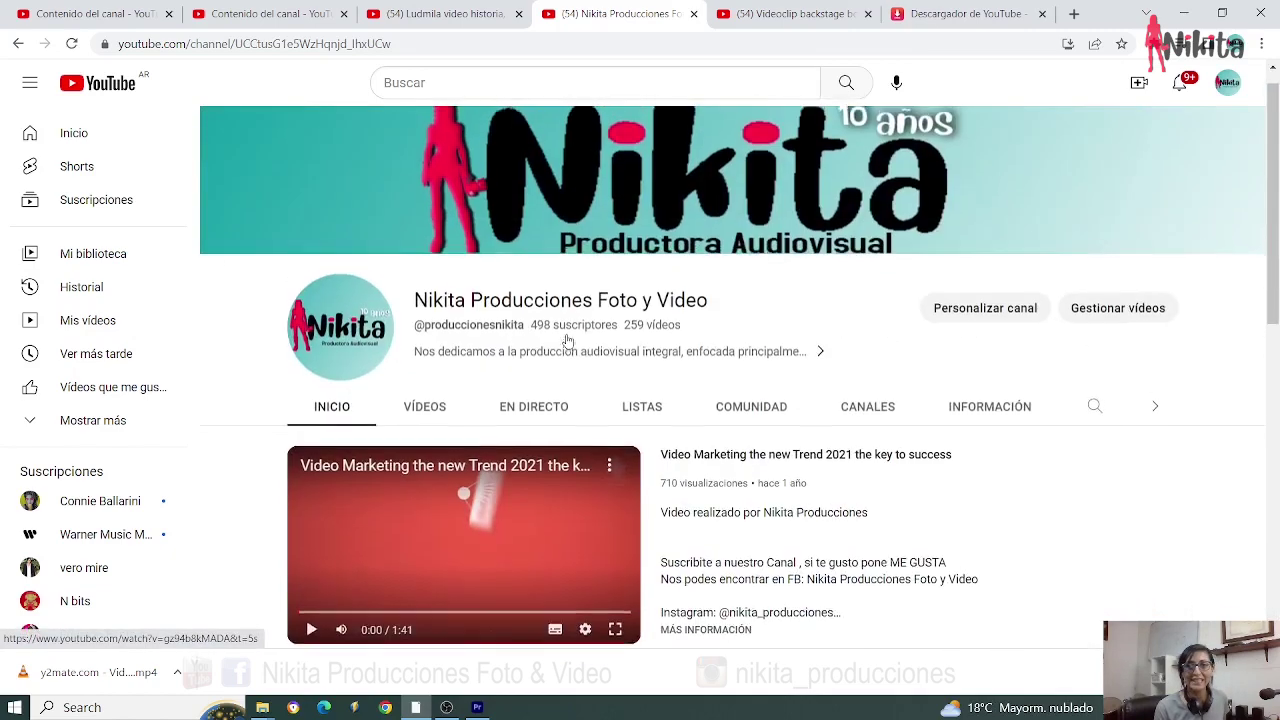
click(1186, 13)
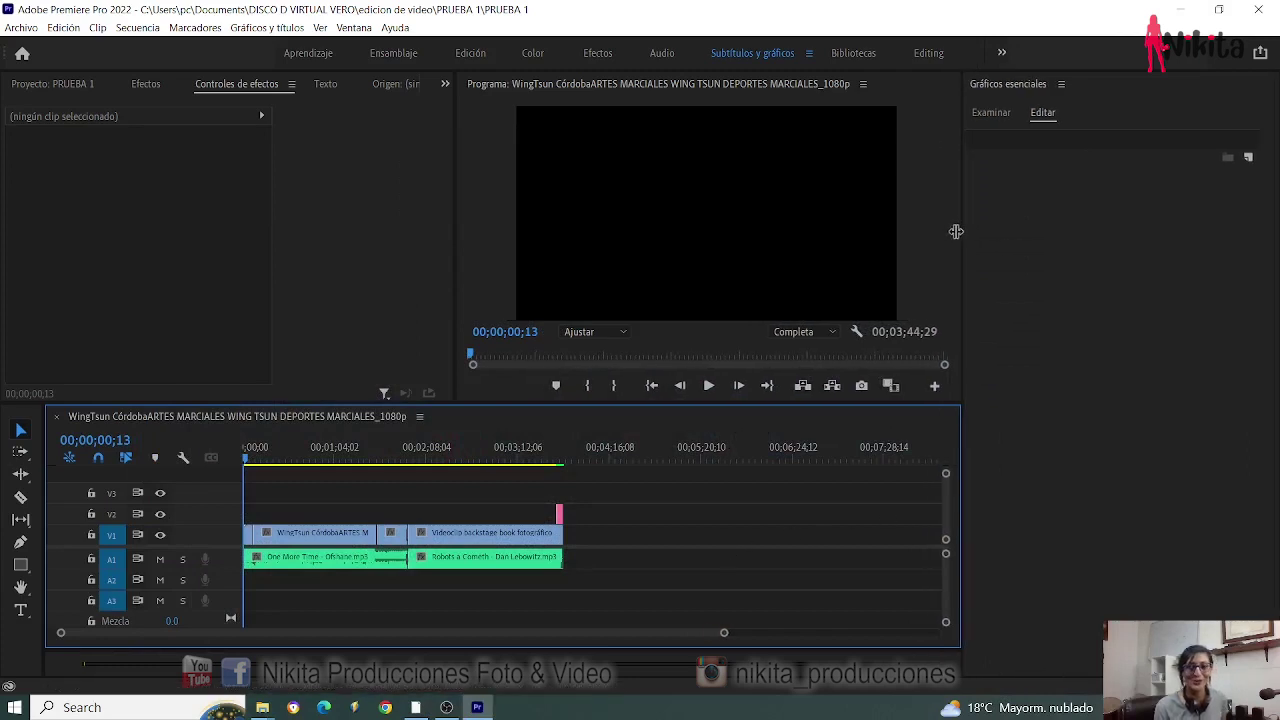
drag(941, 225, 952, 225)
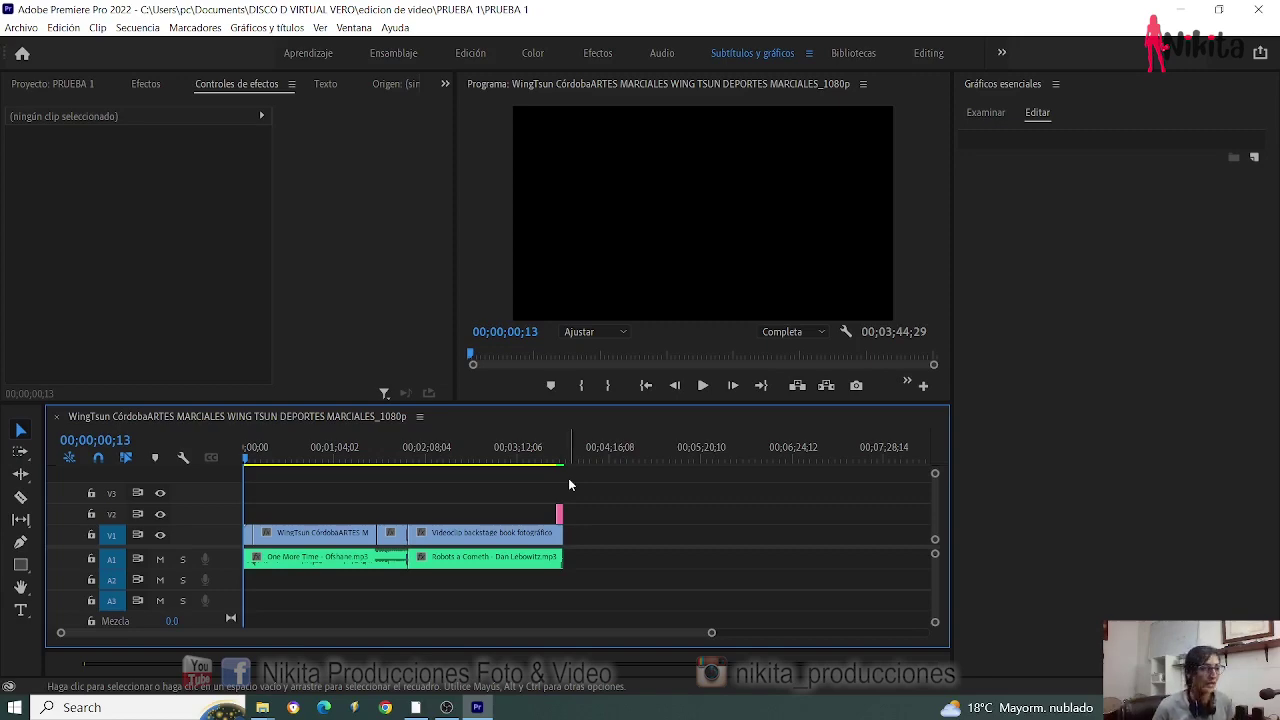
Step: Move the playhead past the end of the clips, beyond 00;03;30;16
click(547, 460)
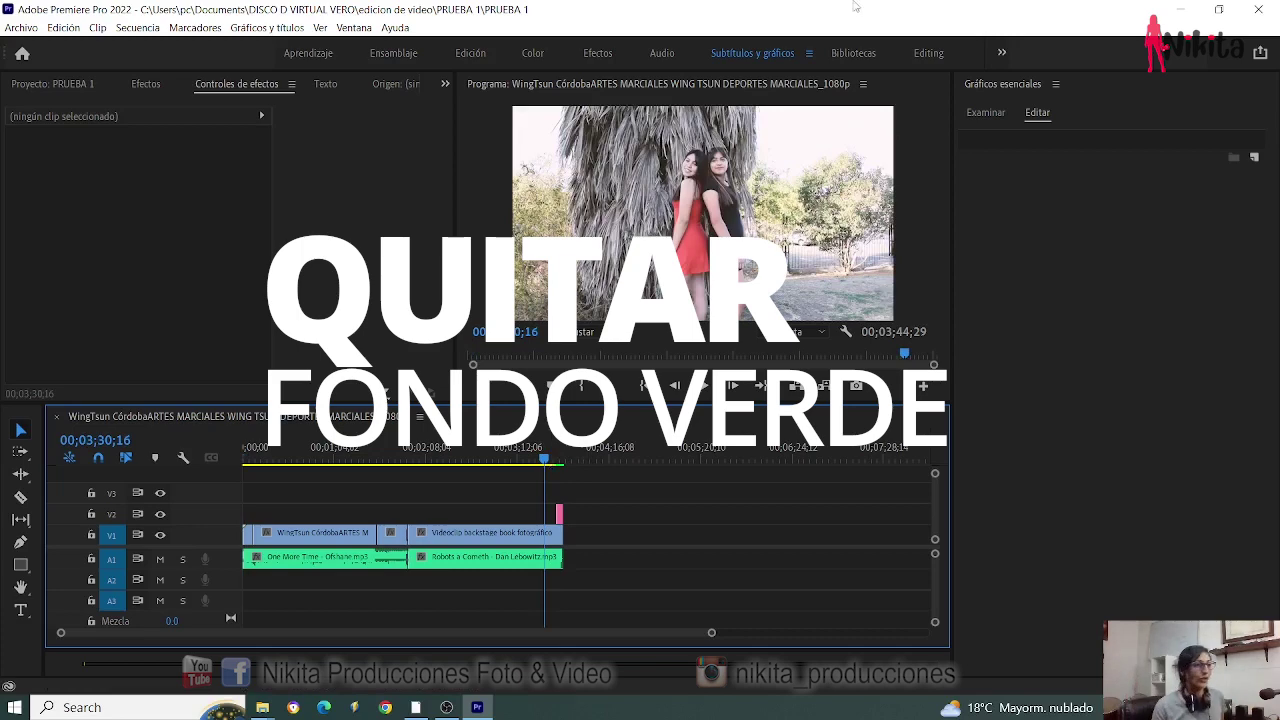
click(568, 459)
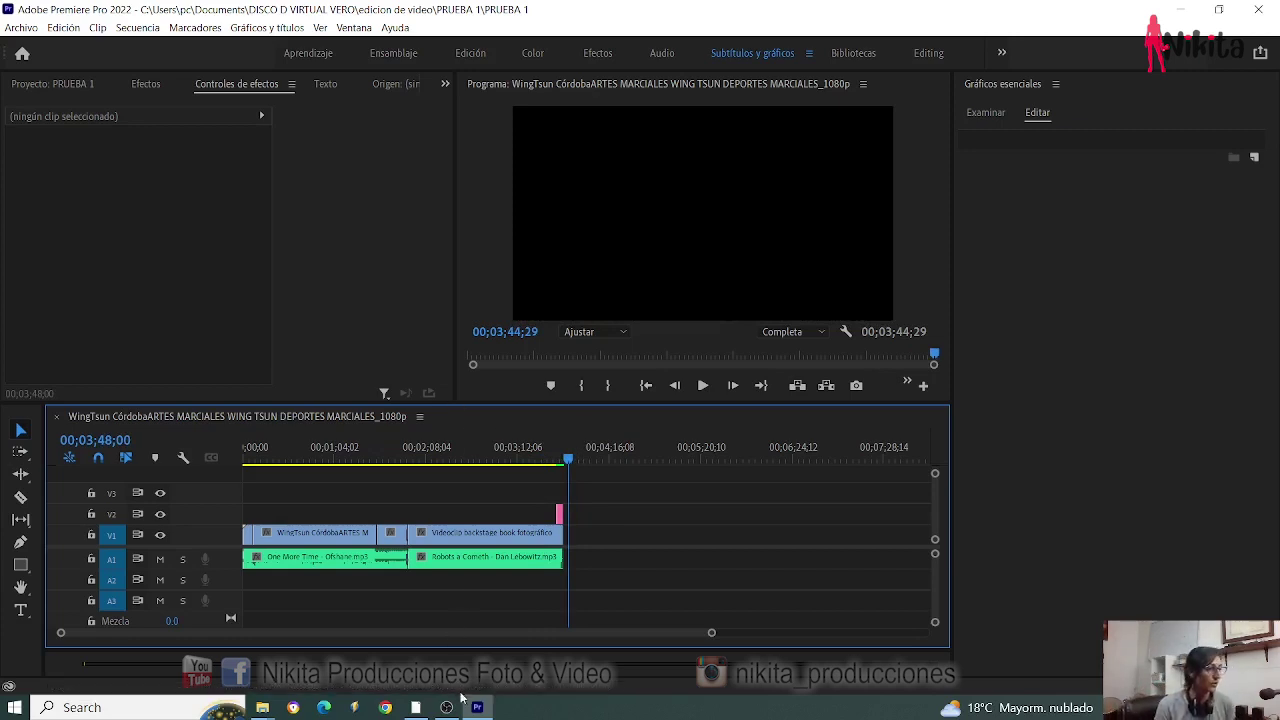
mouse_move(262, 707)
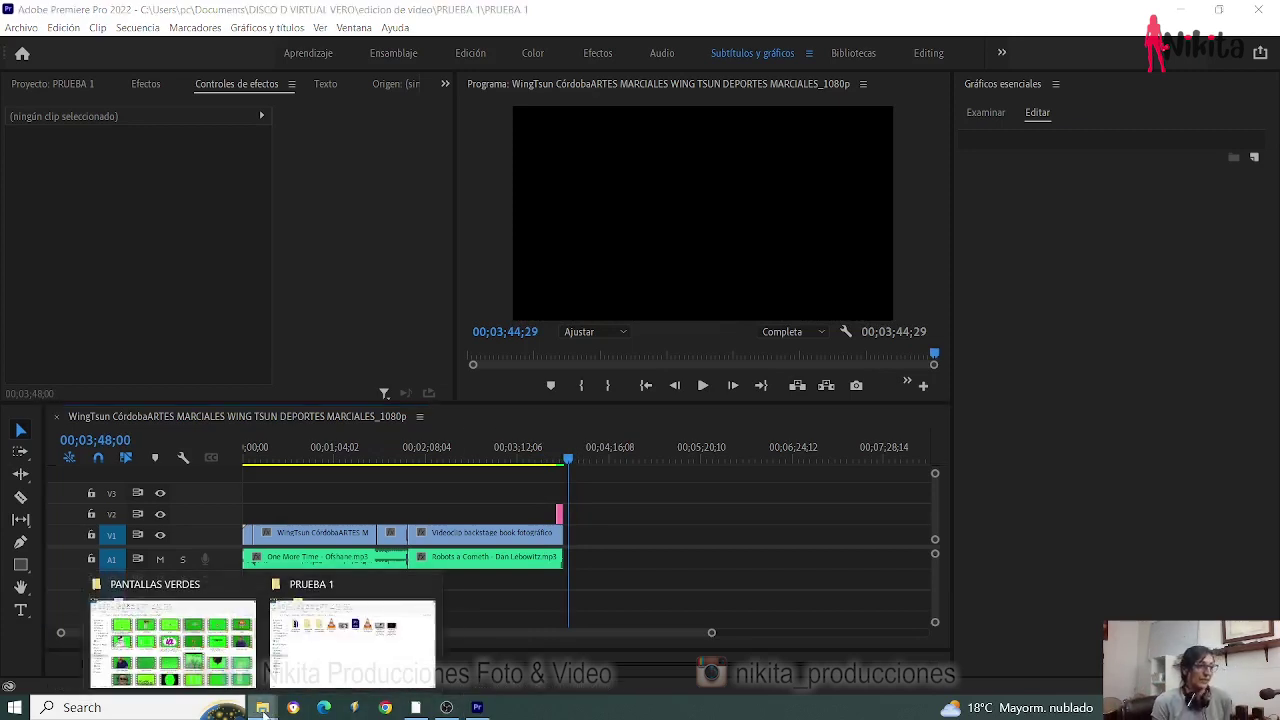
click(232, 667)
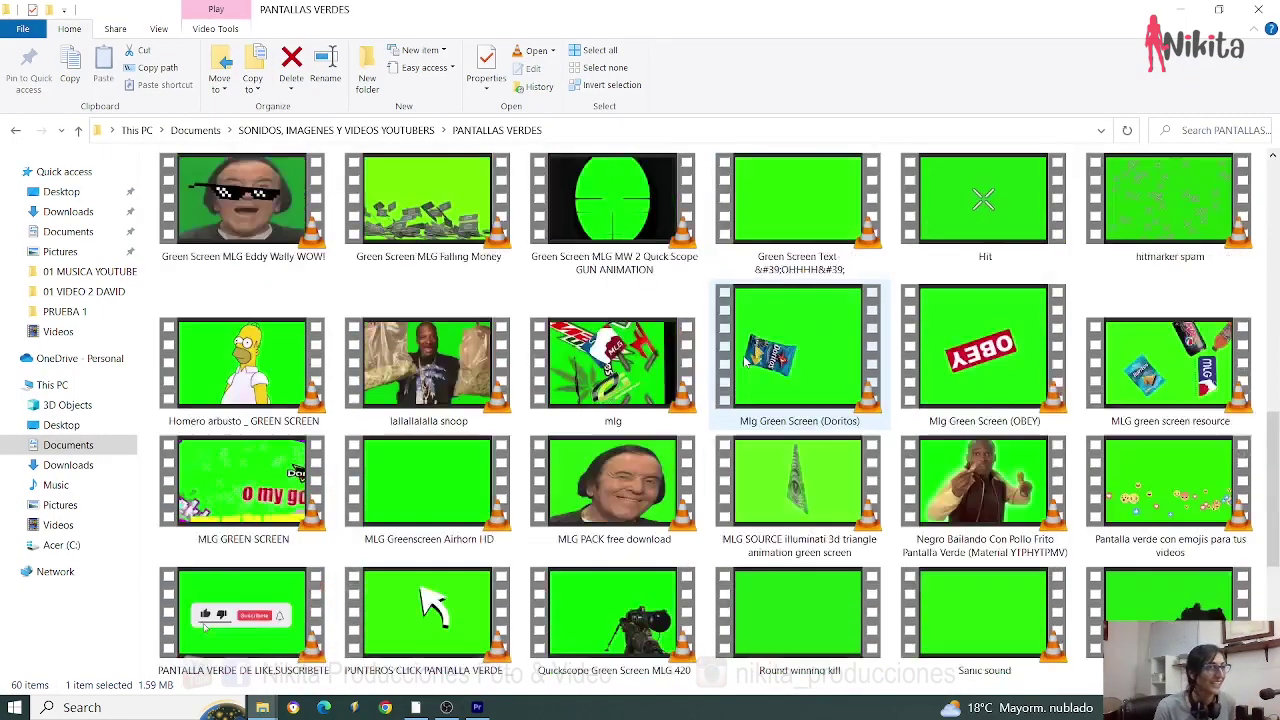
scroll(843, 385, down, 5)
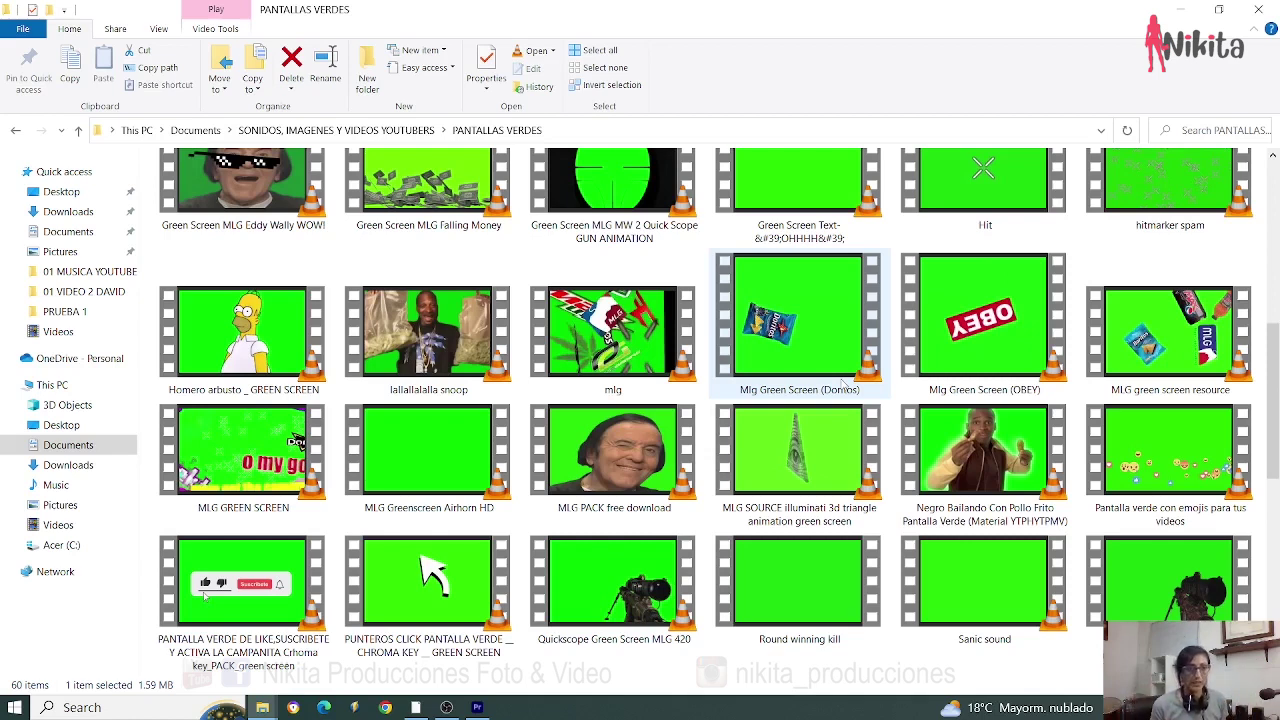
scroll(843, 383, up, 5)
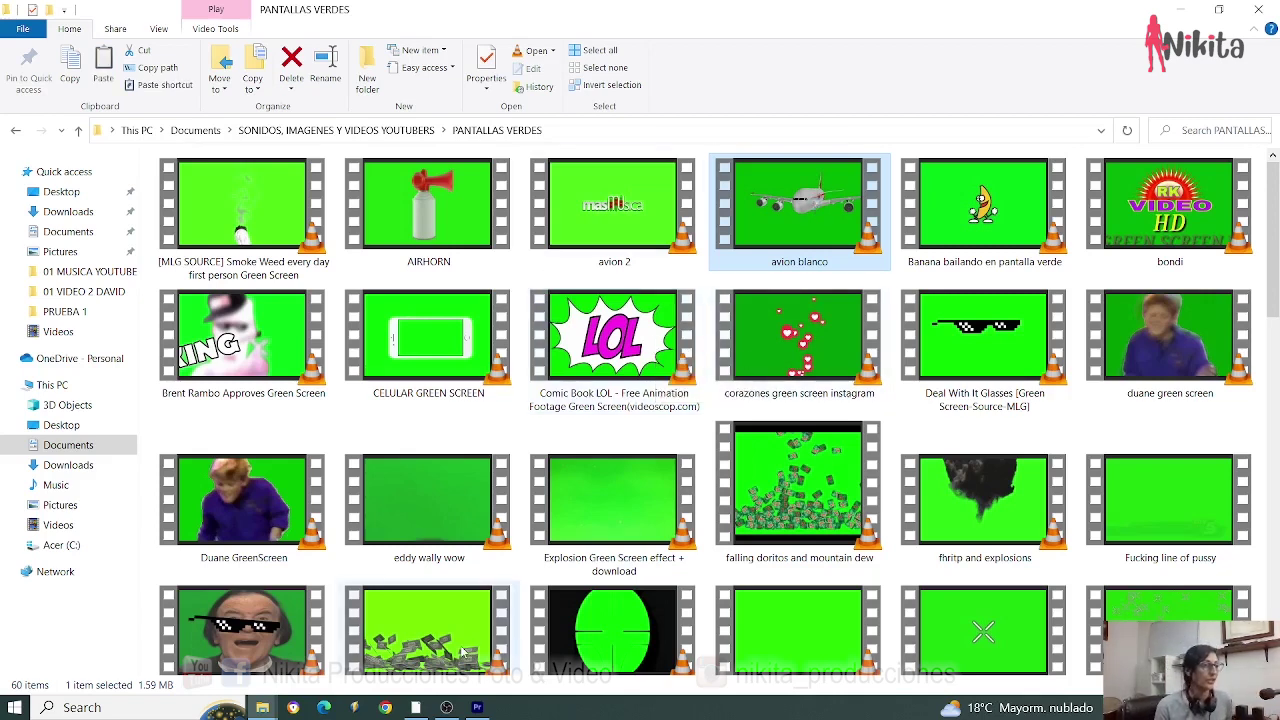
click(1176, 14)
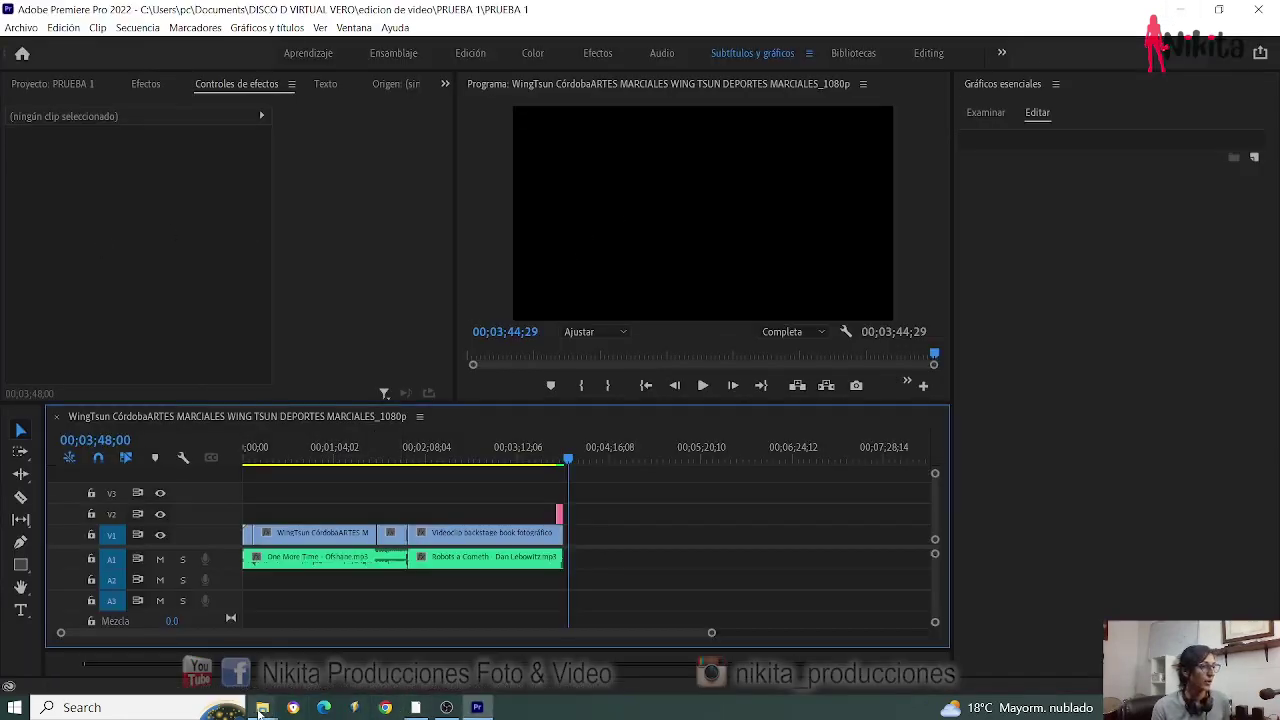
Step: Paste the avion blanco clip into the PRUEBA 1 folder and return to Premiere Pro
mouse_move(262, 707)
click(333, 645)
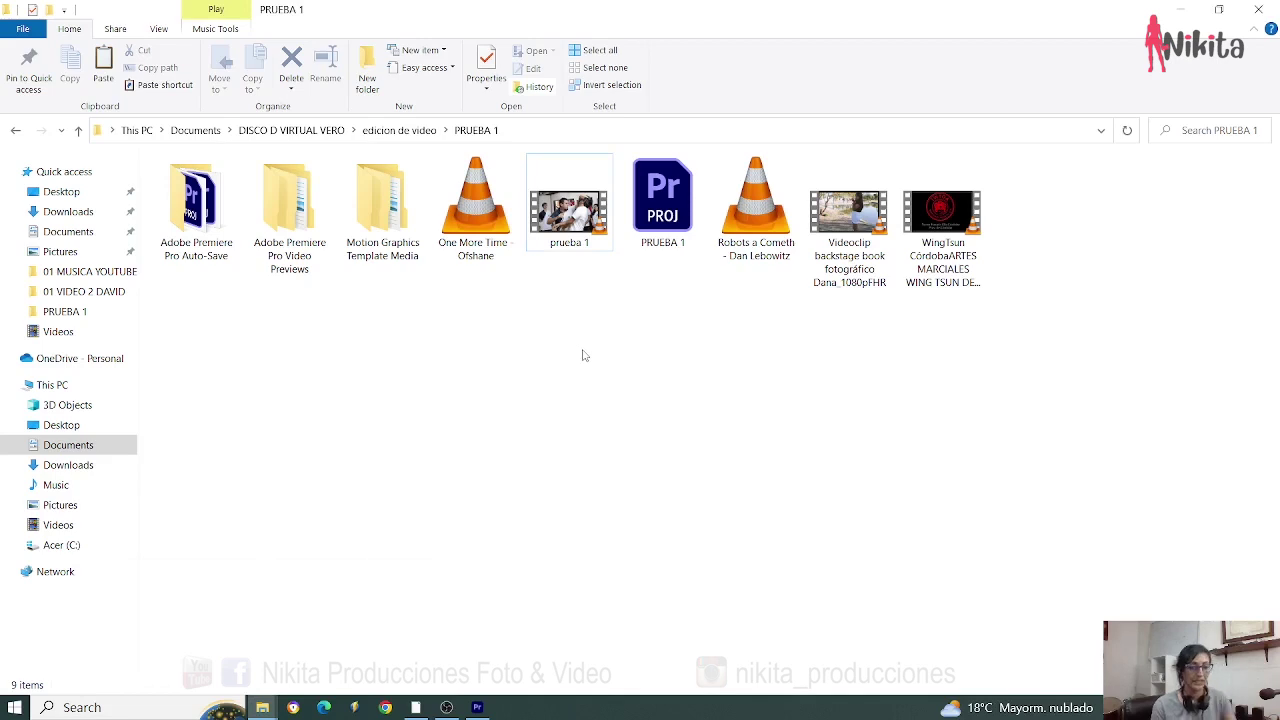
key(ctrl+v)
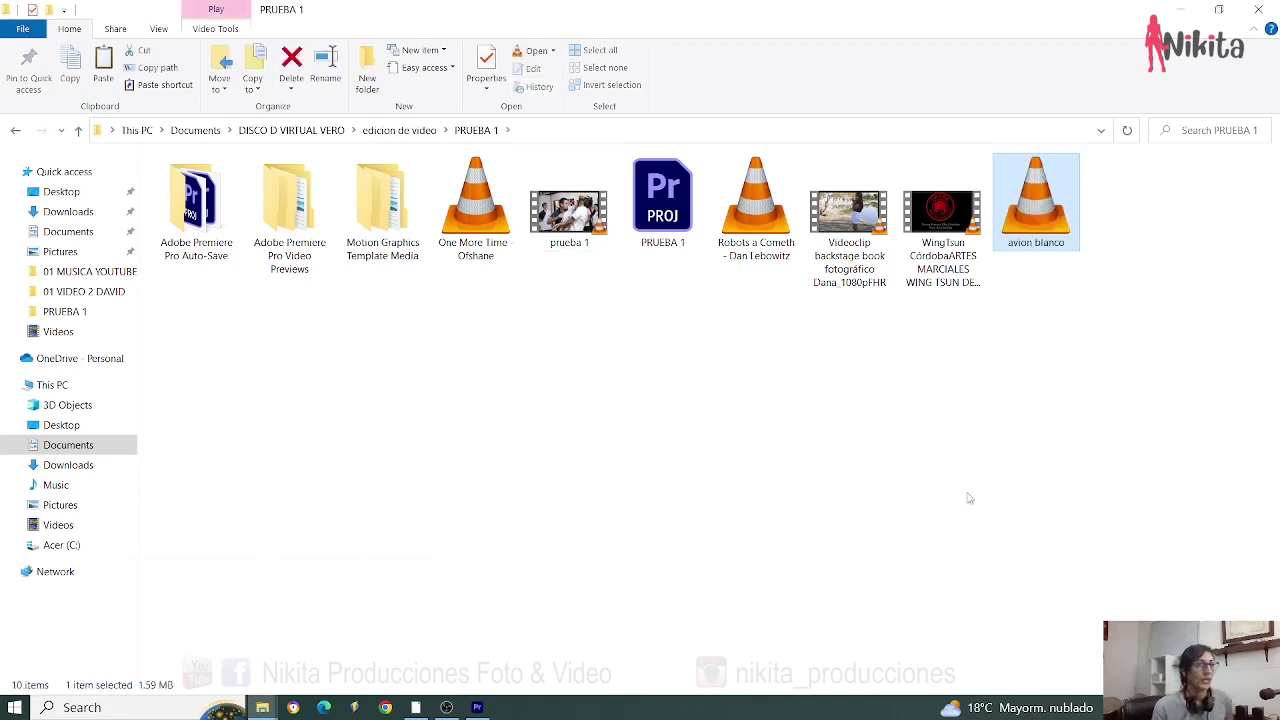
click(480, 706)
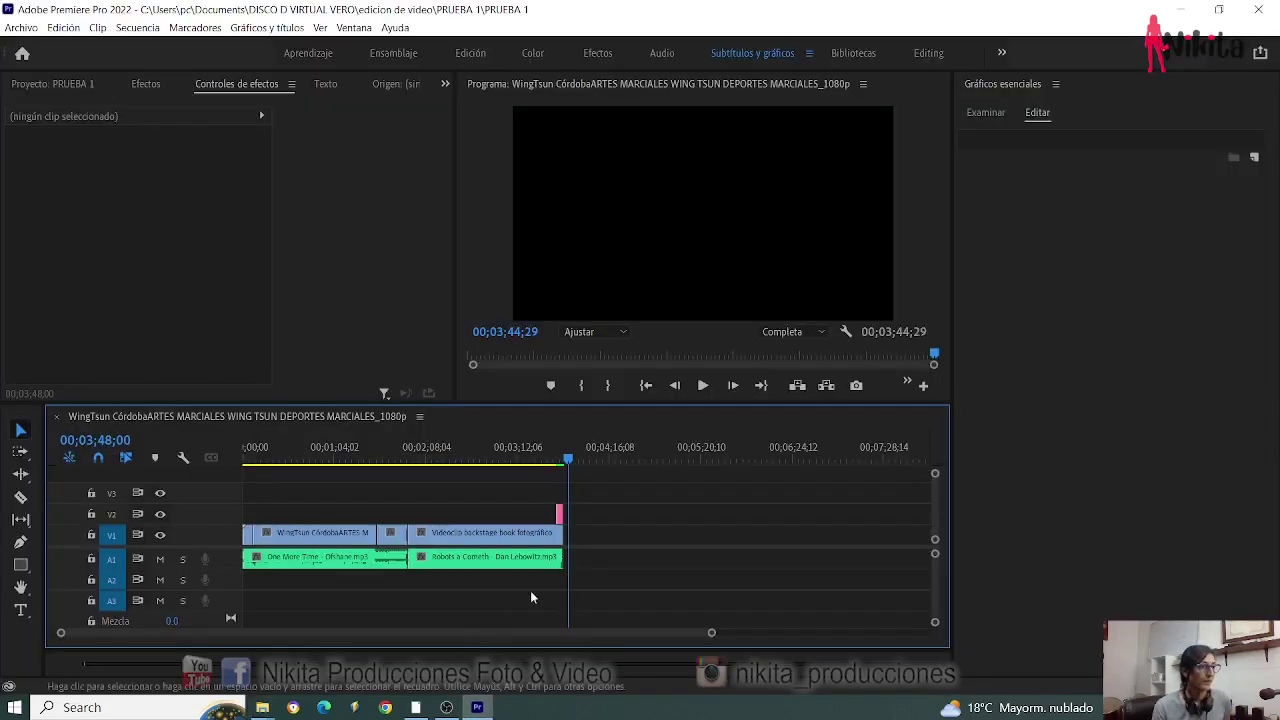
Step: Import avion blanco.mp4 into the project media list via Importar
click(56, 87)
right_click(218, 328)
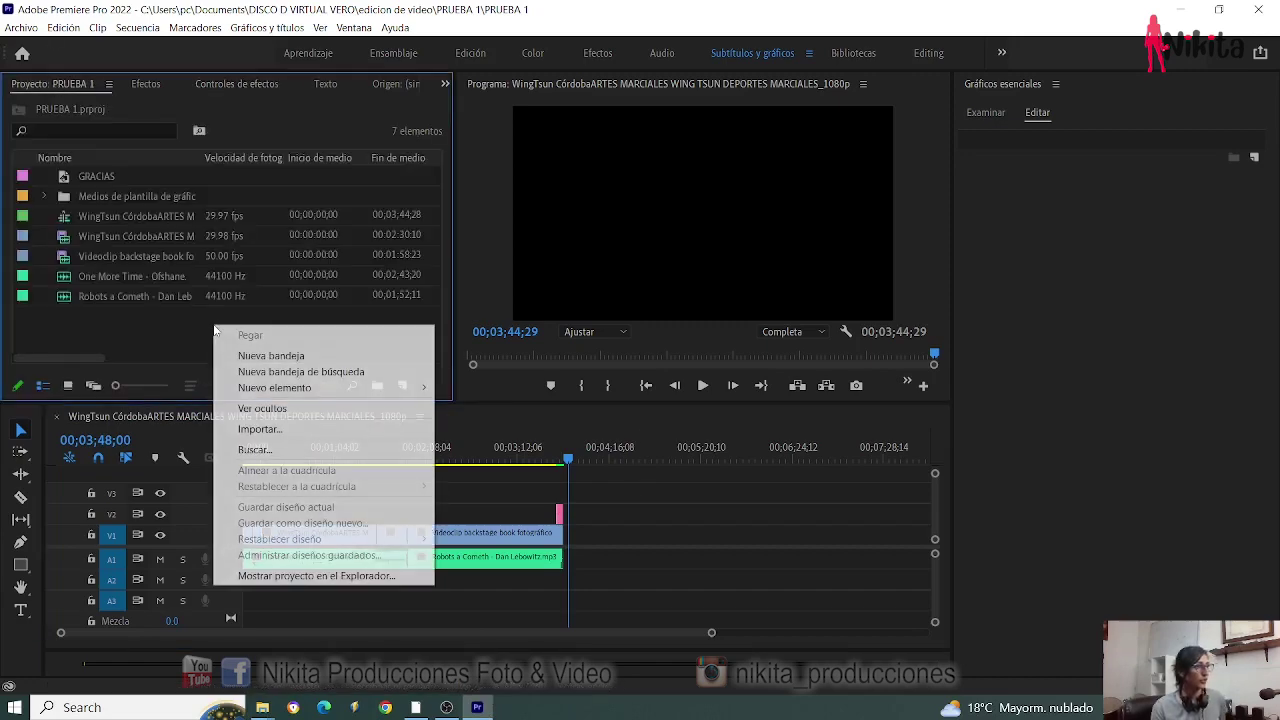
click(274, 430)
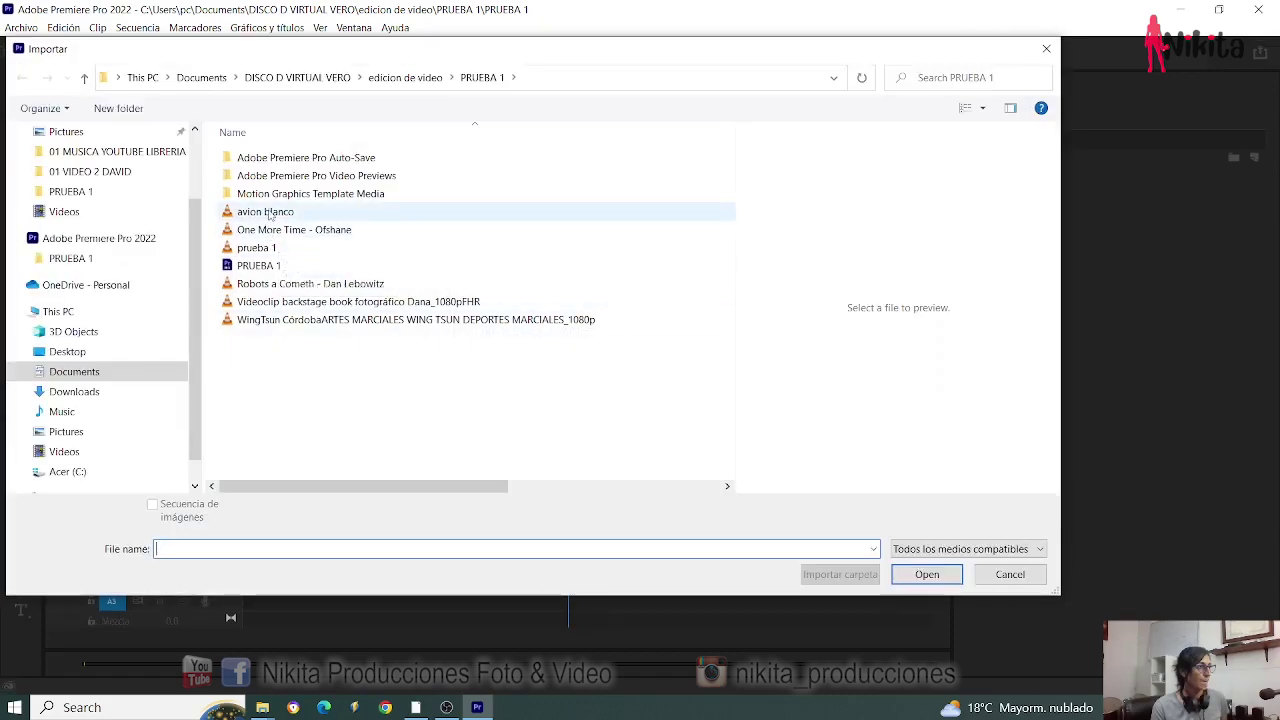
click(268, 215)
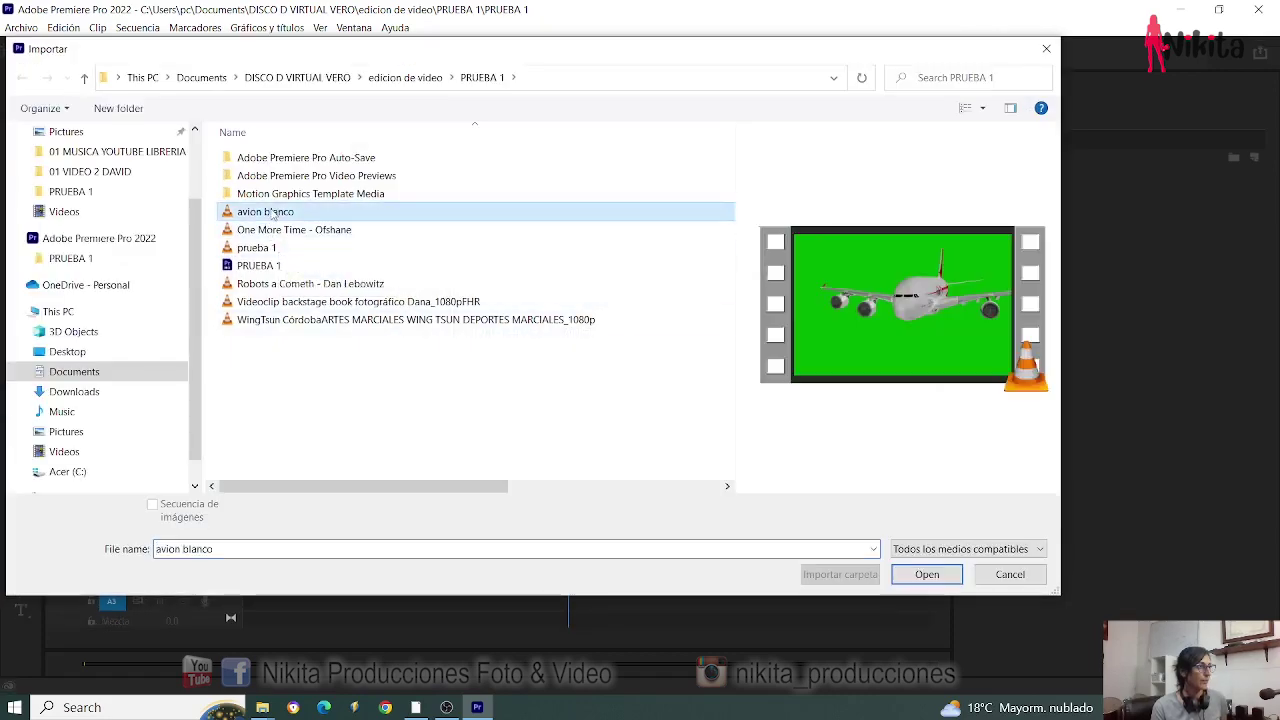
double_click(268, 215)
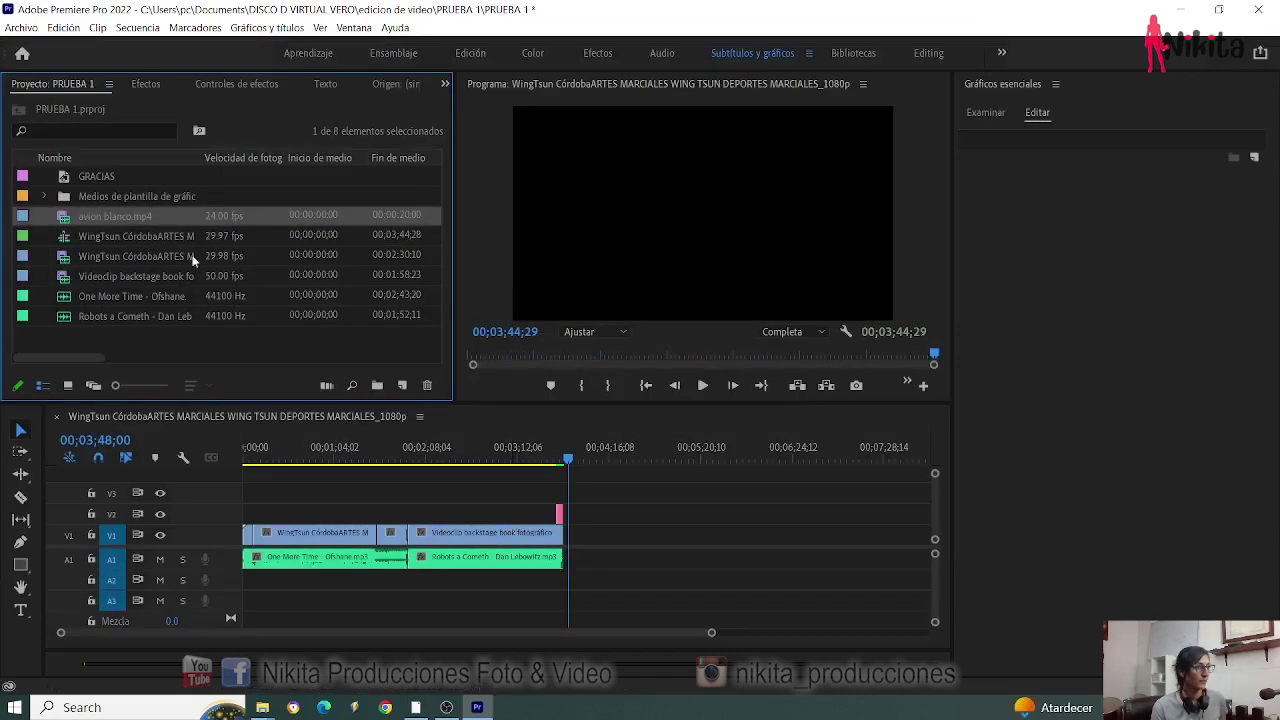
mouse_move(488, 458)
mouse_down()
mouse_move(512, 461)
mouse_move(437, 453)
mouse_up()
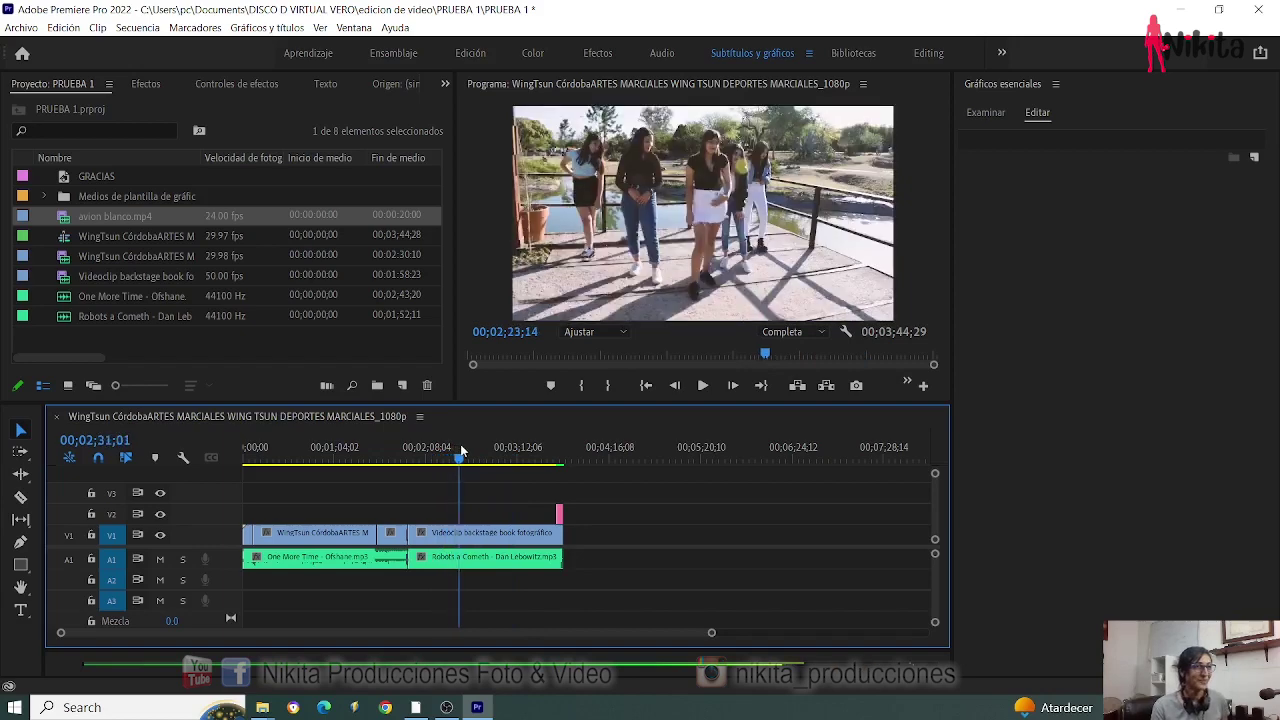
mouse_move(437, 453)
mouse_down()
mouse_move(463, 451)
mouse_move(446, 448)
mouse_up()
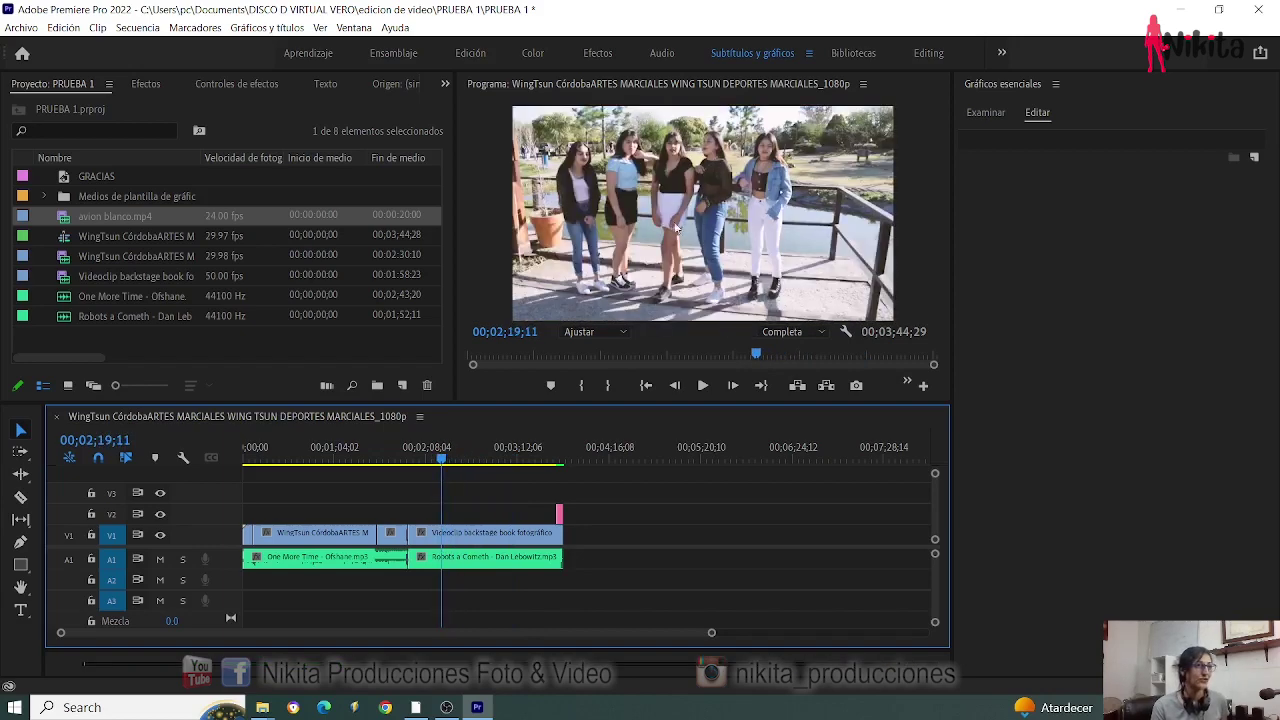
Step: Add avion blanco to the sequence on V2 and delete its audio with V1 locked
click(106, 213)
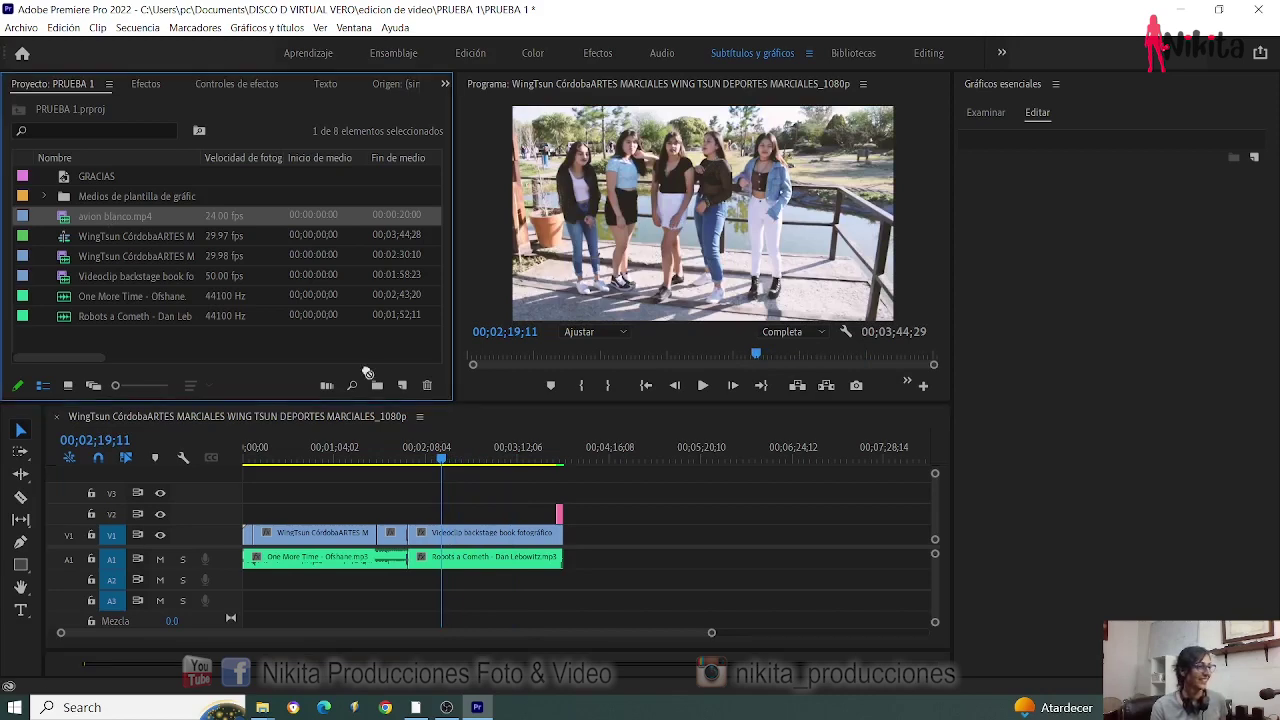
drag(367, 372, 589, 537)
drag(591, 452, 598, 452)
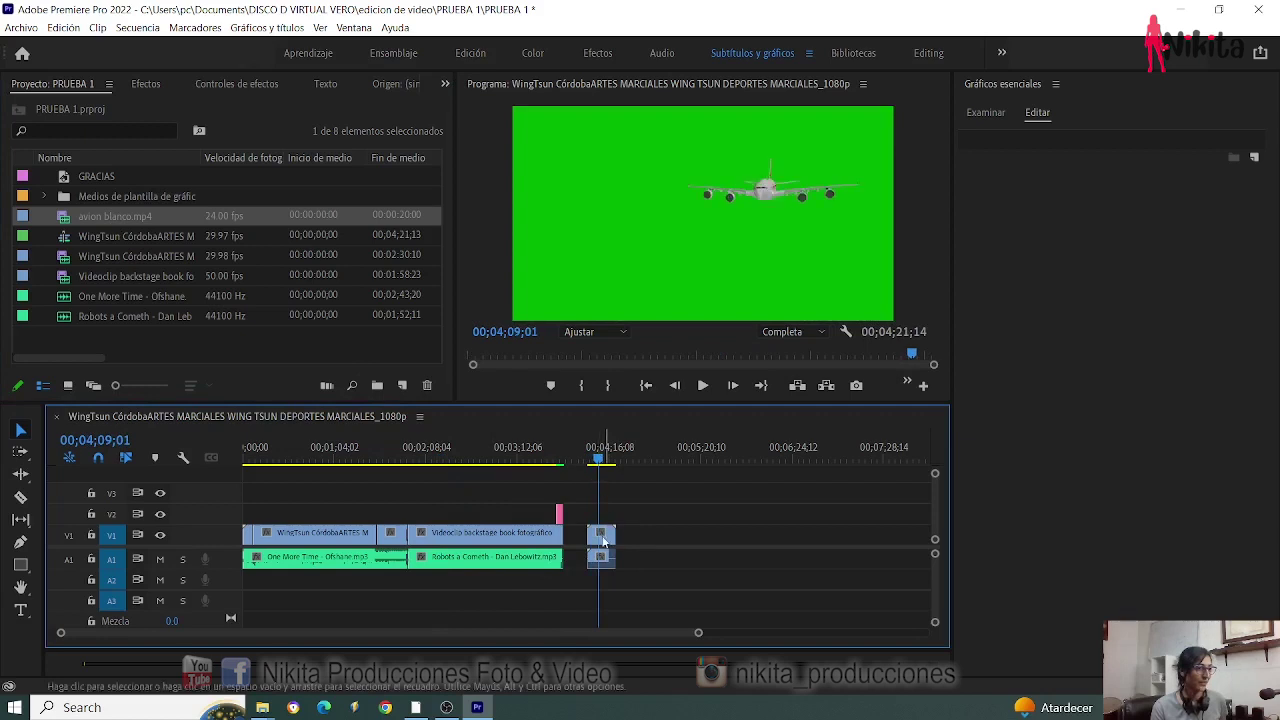
click(91, 536)
click(603, 560)
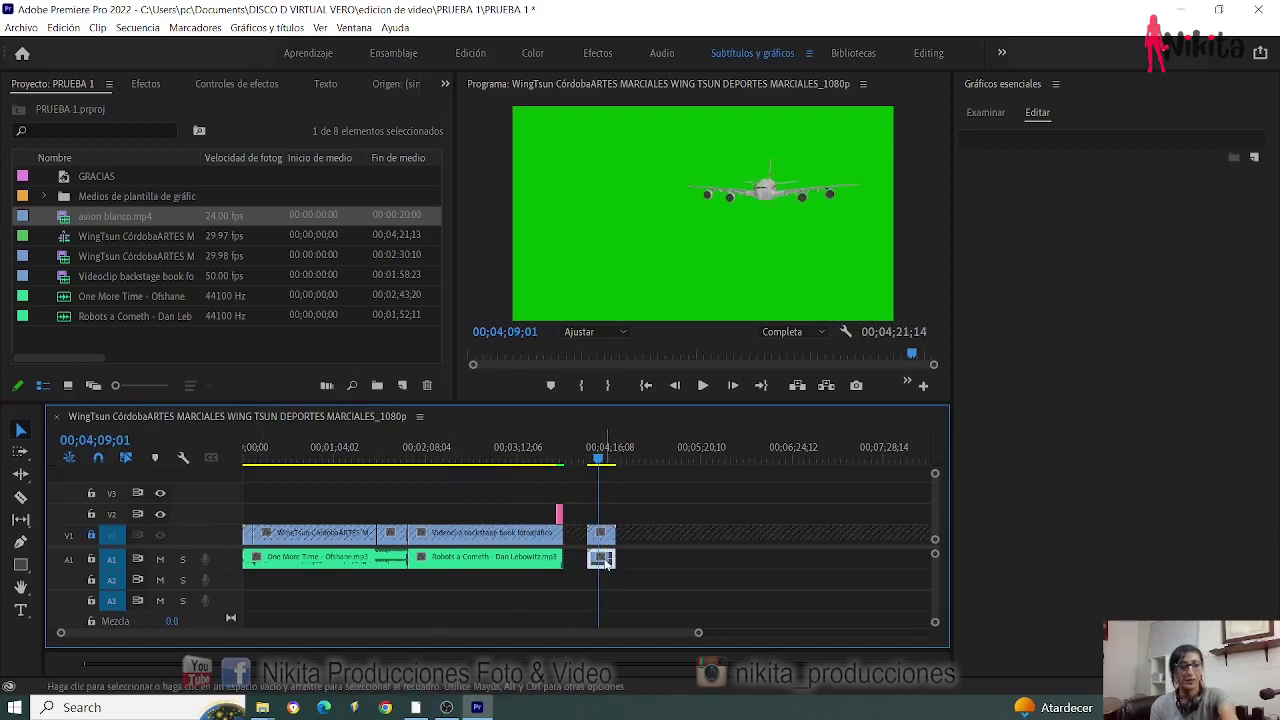
key(Delete)
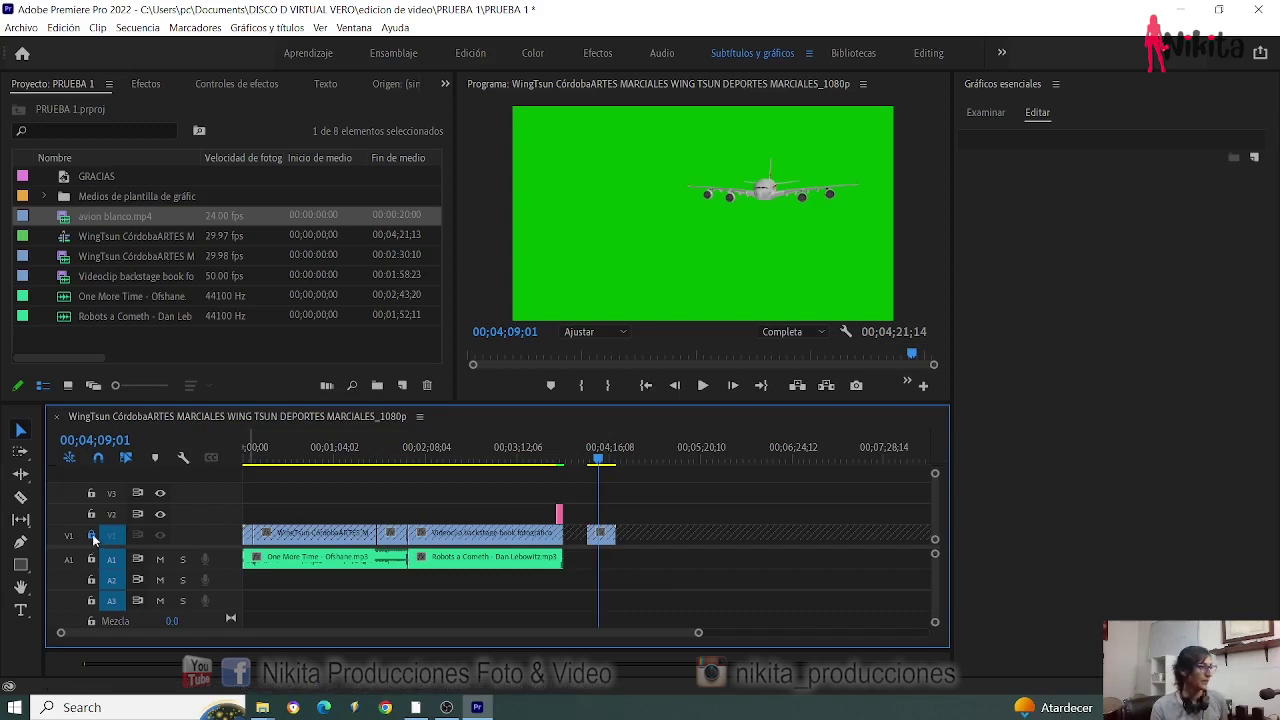
click(92, 534)
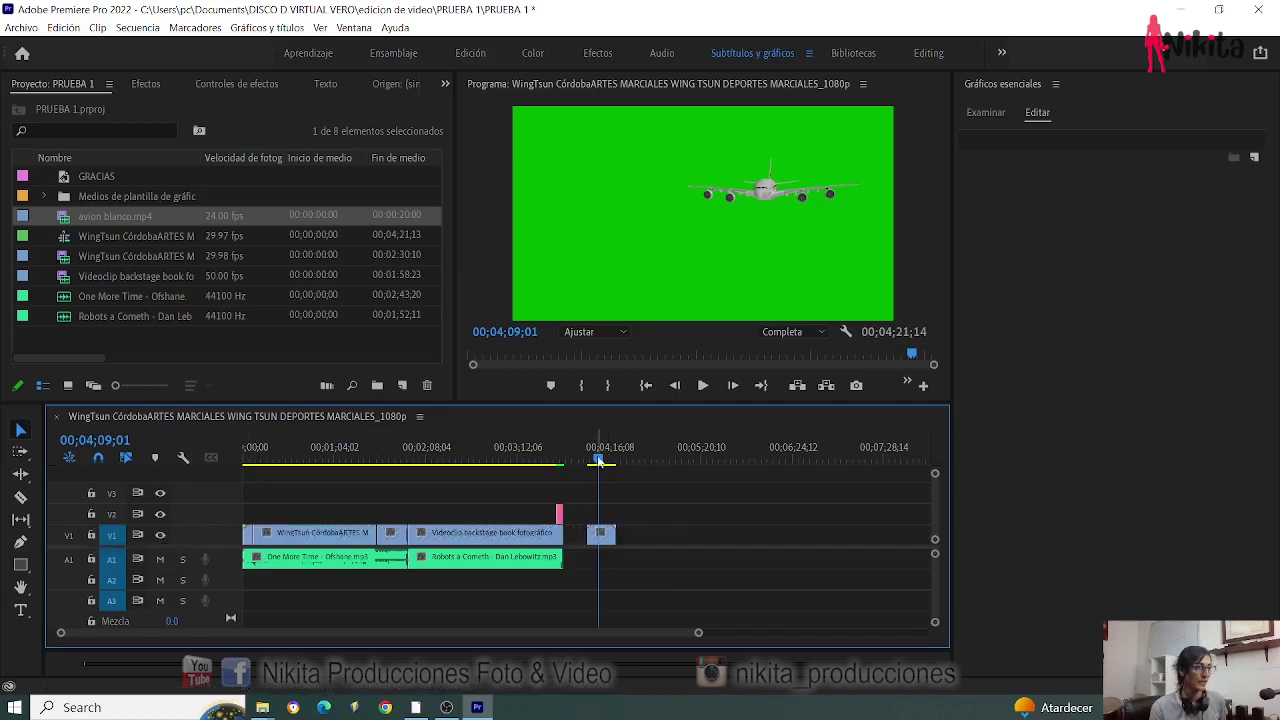
Step: Resize the airplane overlay in the Program monitor, ending at full frame
drag(598, 459, 581, 460)
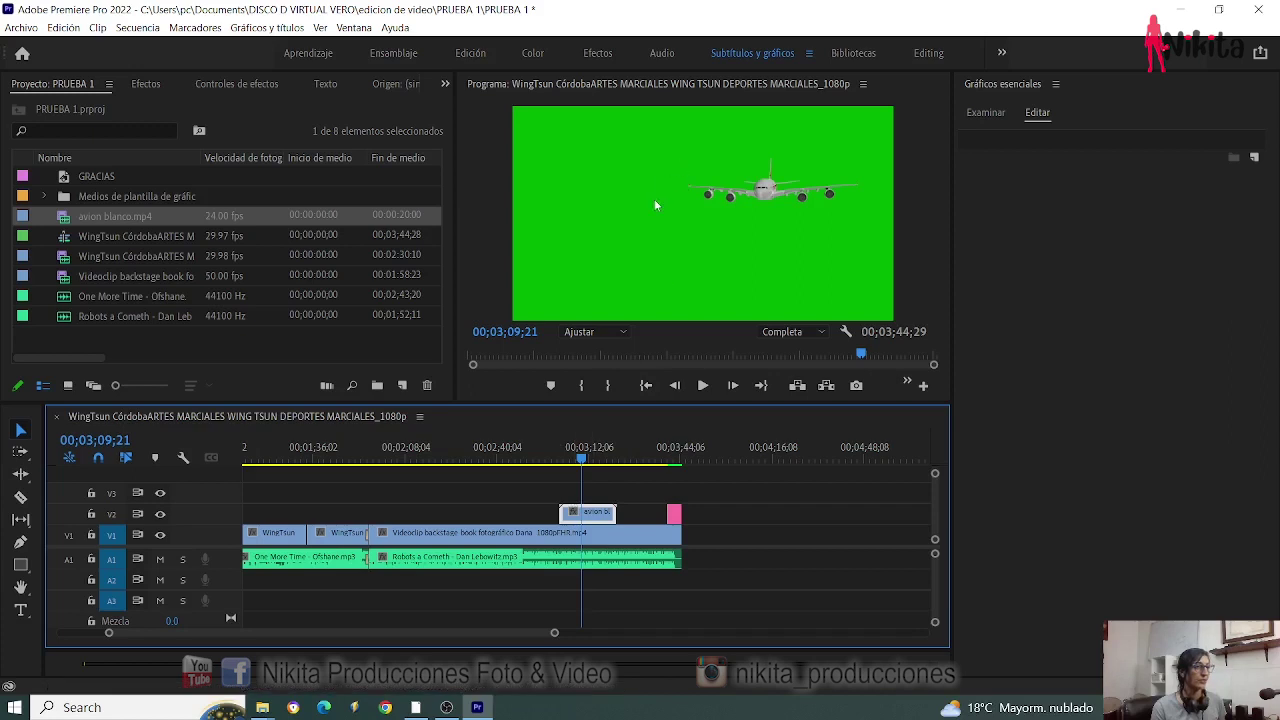
click(641, 248)
click(604, 236)
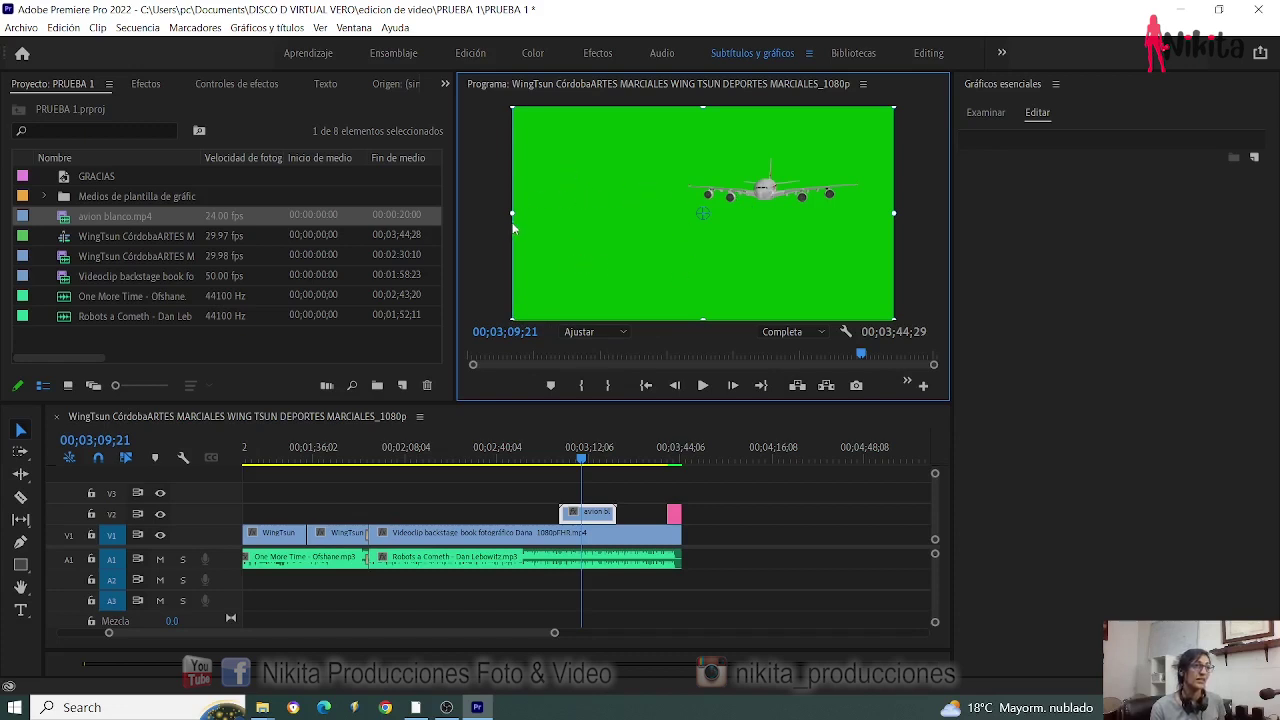
drag(511, 212, 599, 216)
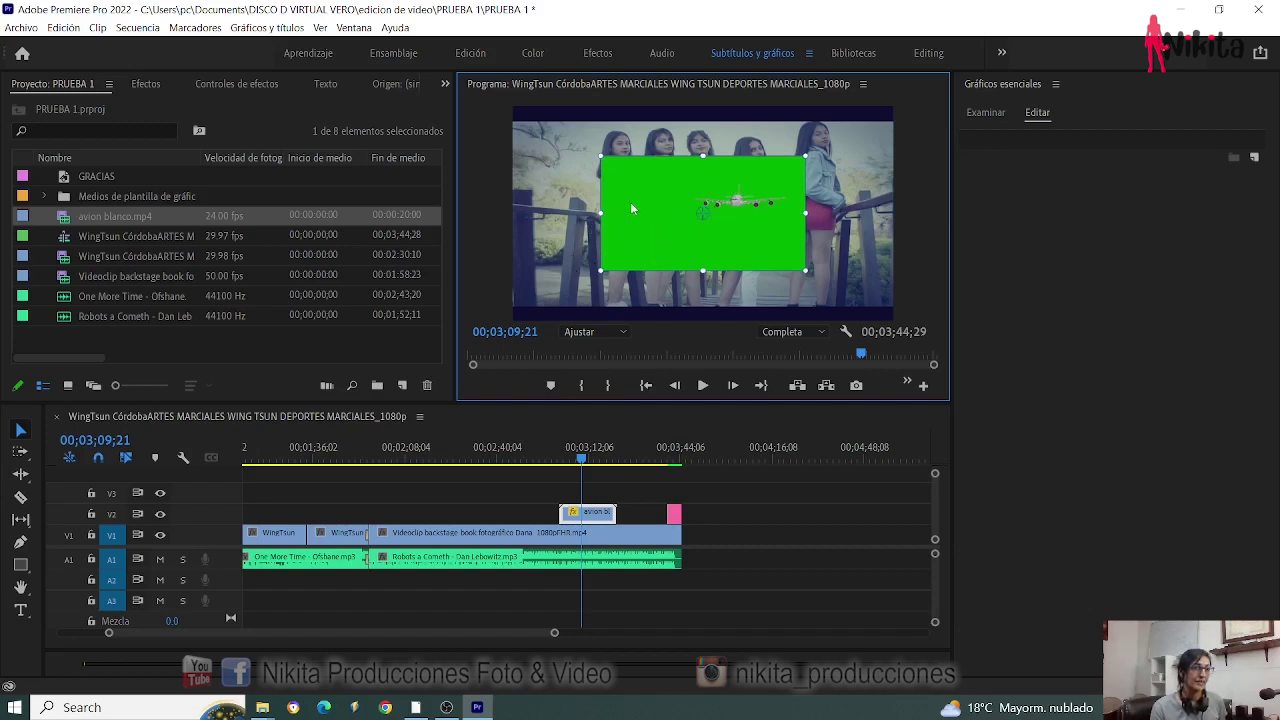
drag(599, 212, 509, 215)
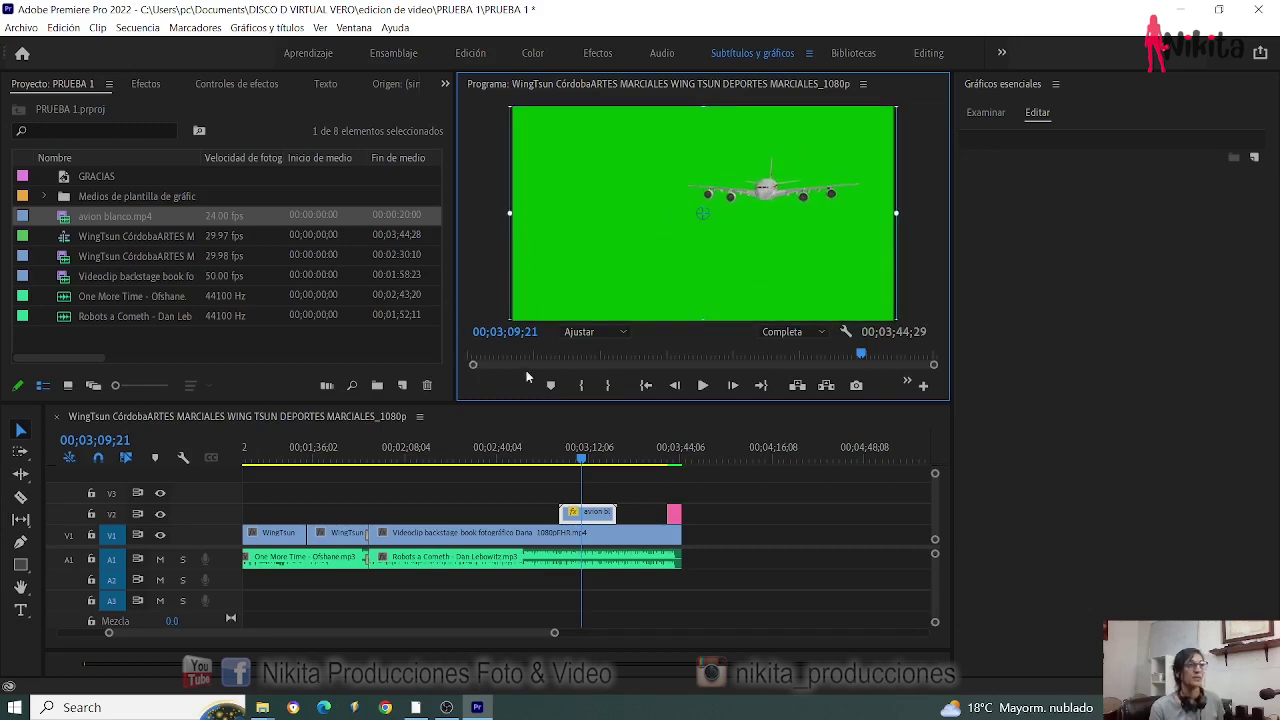
Step: Dock the Effects panel beside the Project panel
click(147, 83)
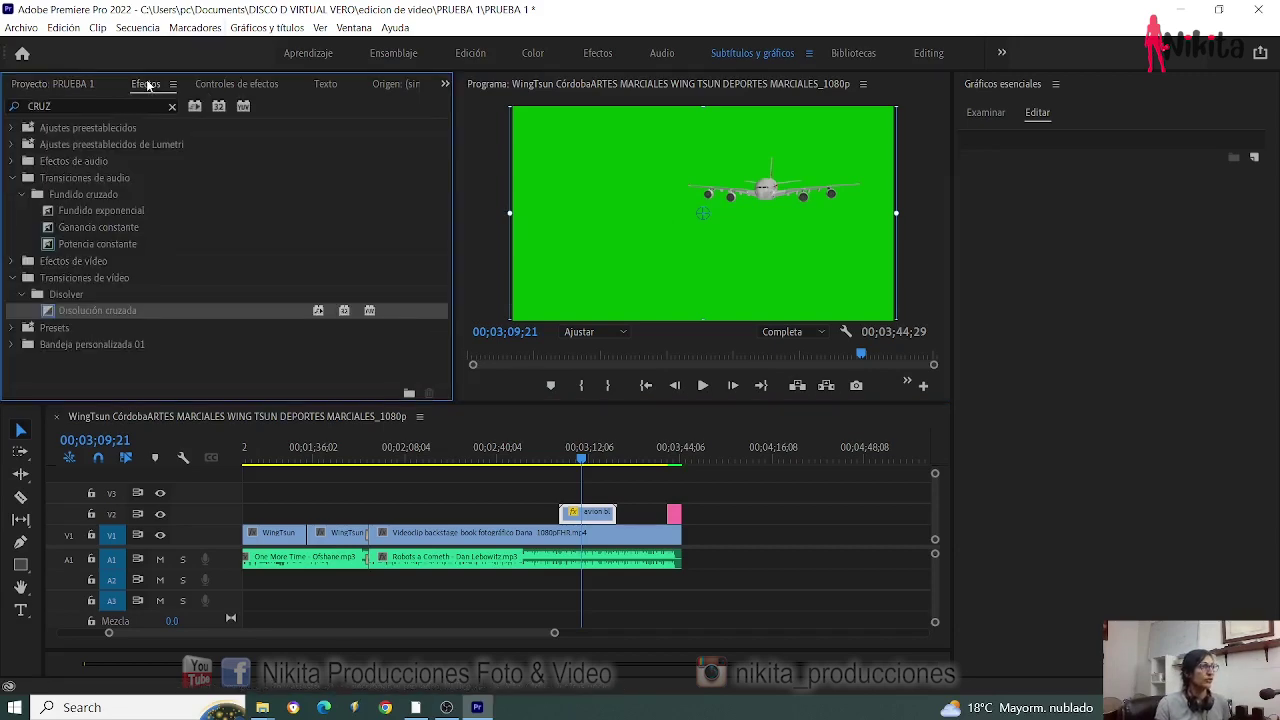
click(354, 27)
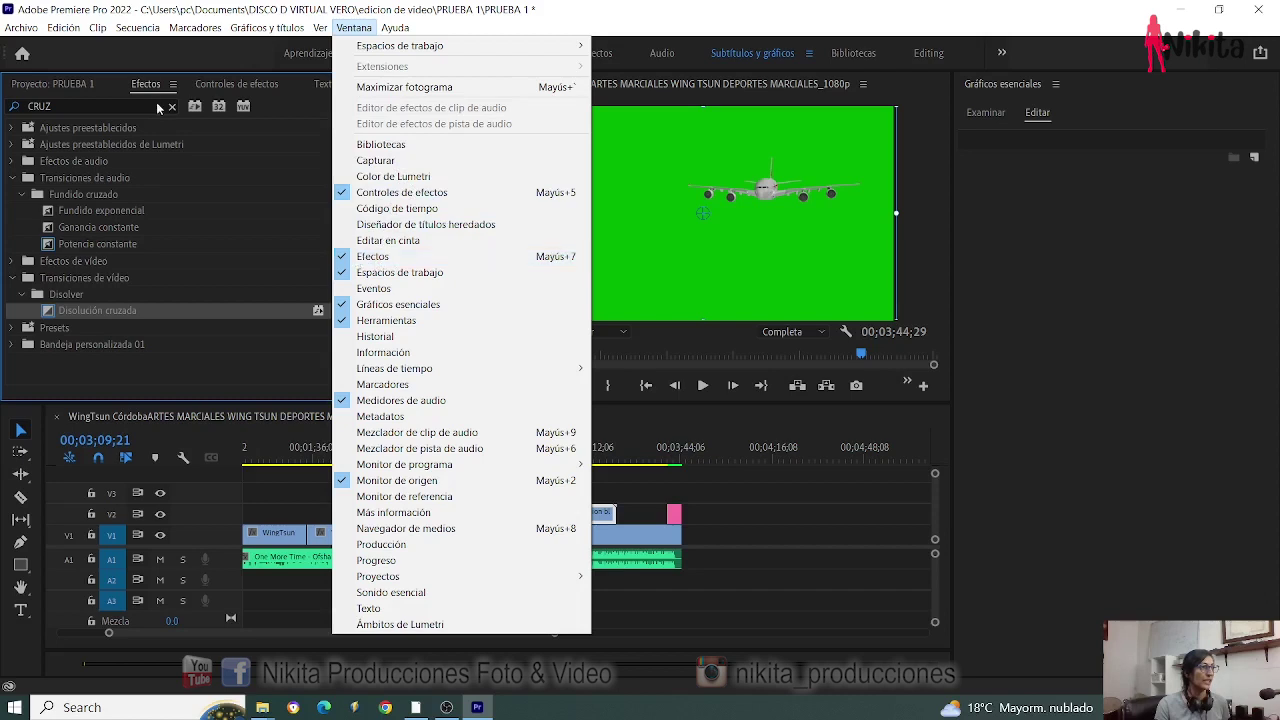
click(684, 112)
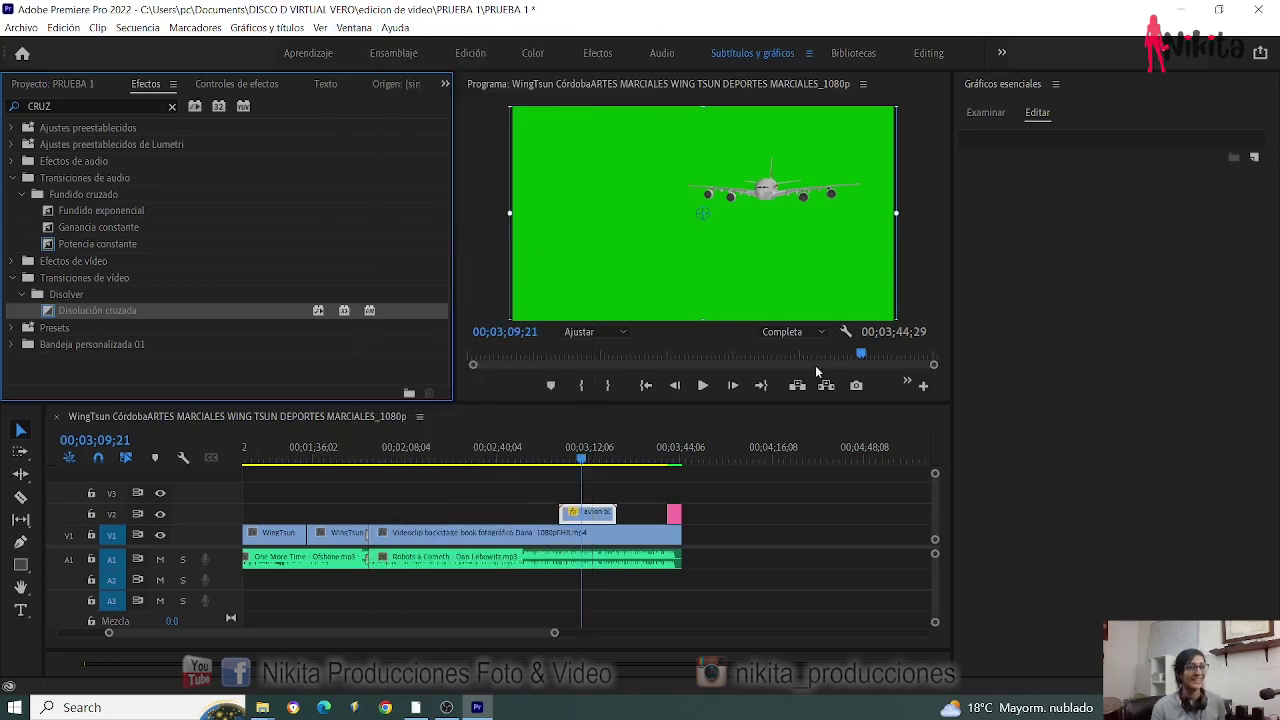
drag(145, 84, 323, 128)
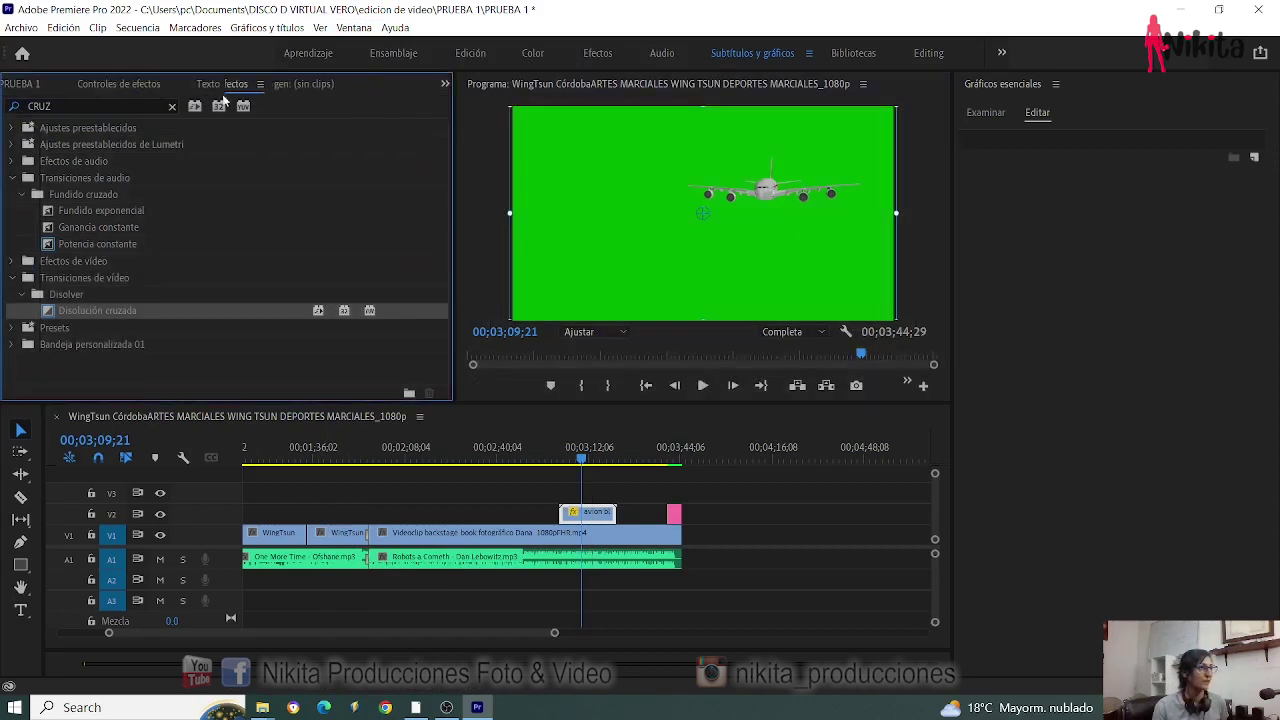
drag(323, 128, 95, 104)
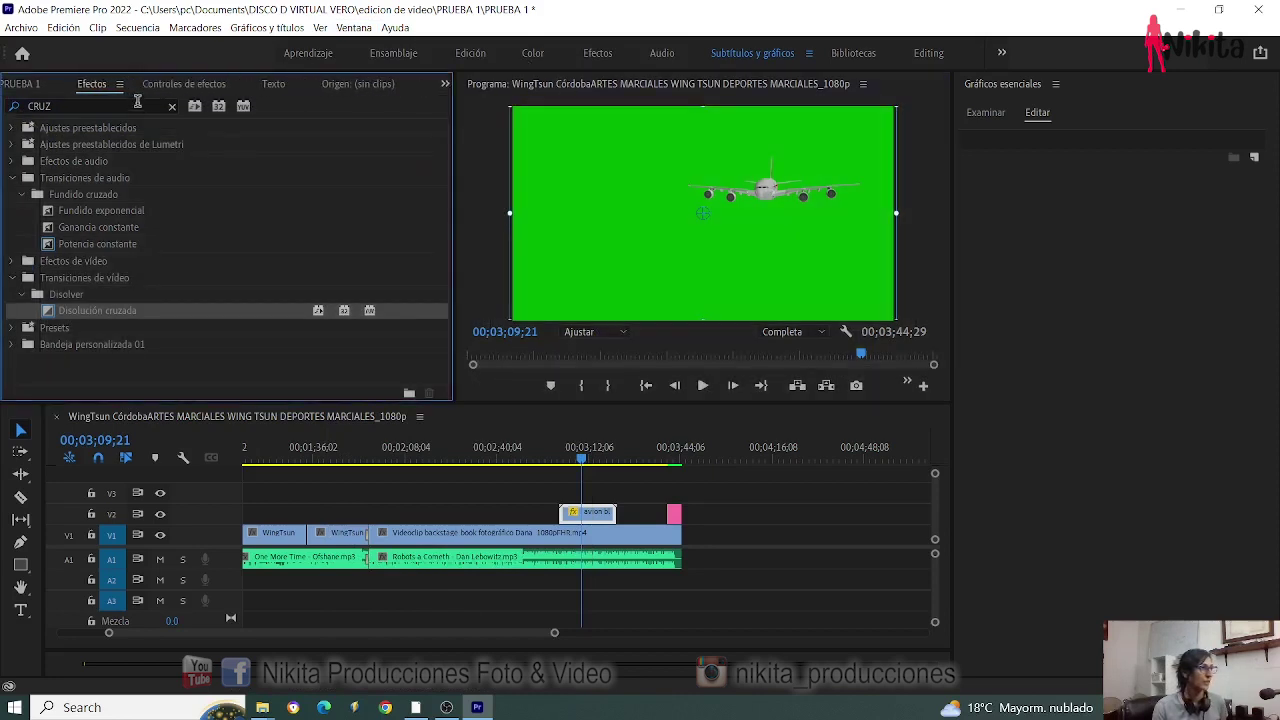
Step: Search 'incrus' and drag Incrustación ultra toward the airplane clip on V2
click(185, 210)
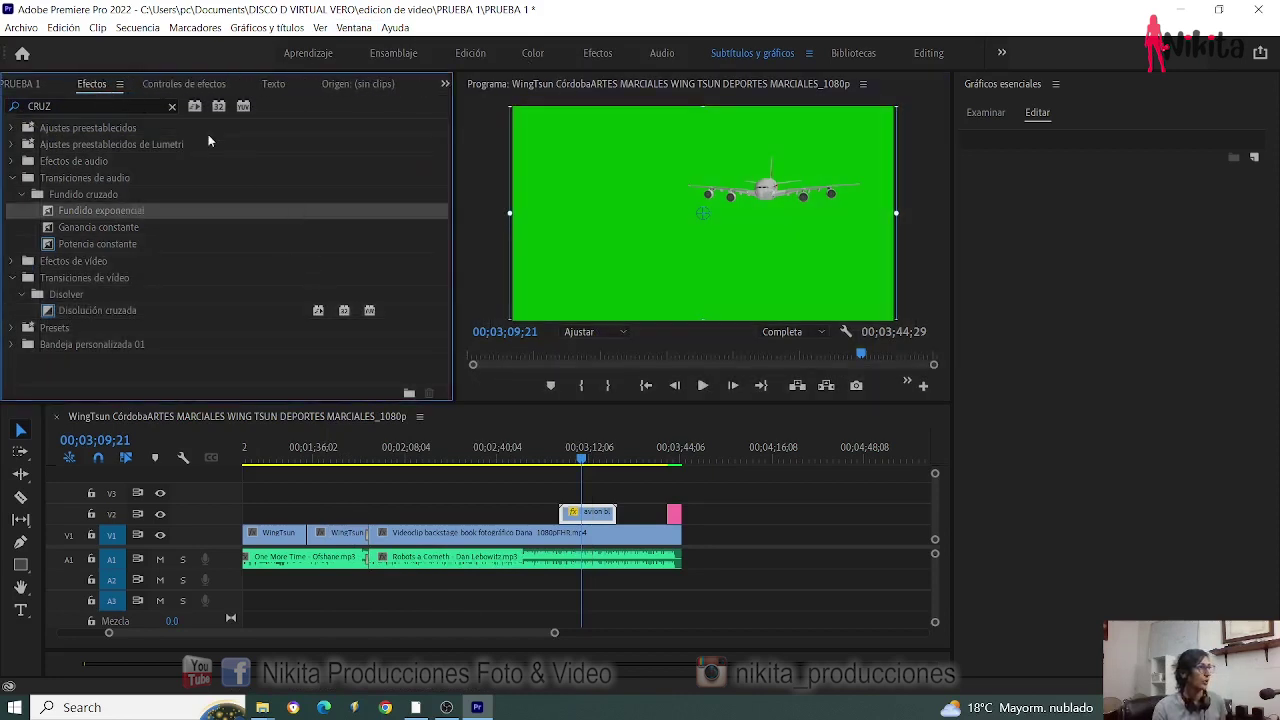
click(145, 104)
text(u)
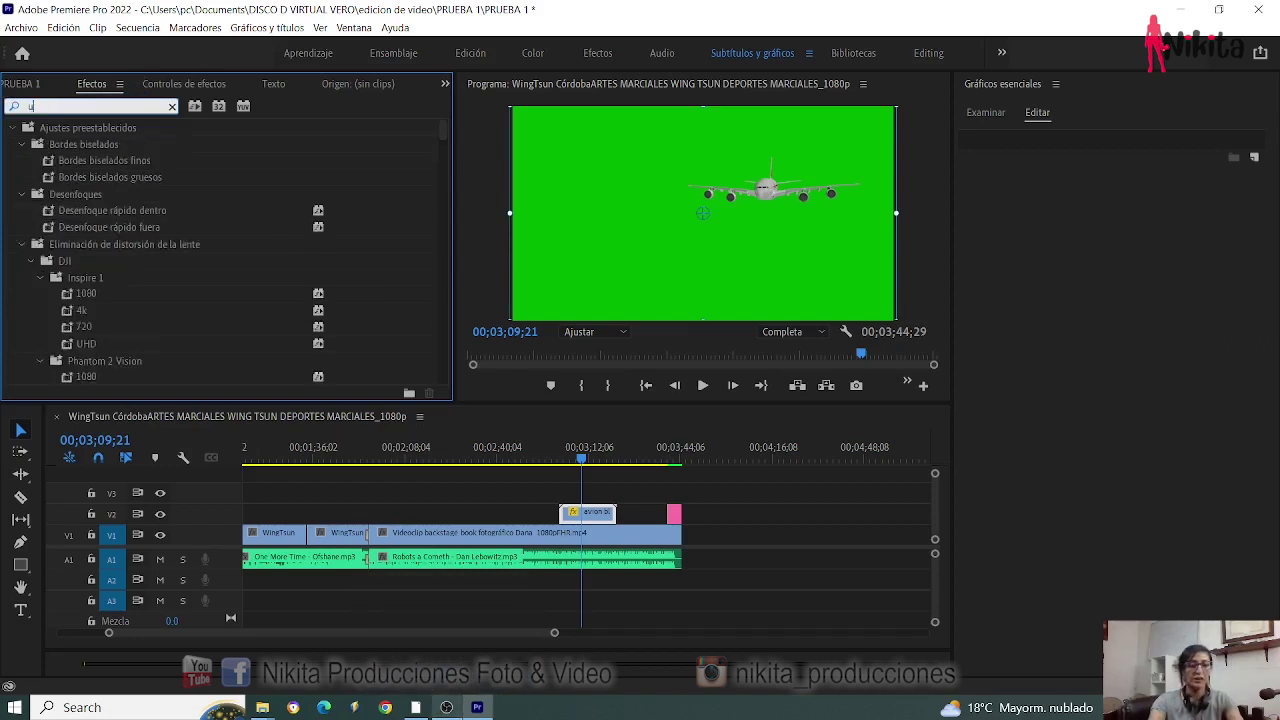
text(ncr)
key(BackSpace)
key(BackSpace)
key(BackSpace)
text(incrus)
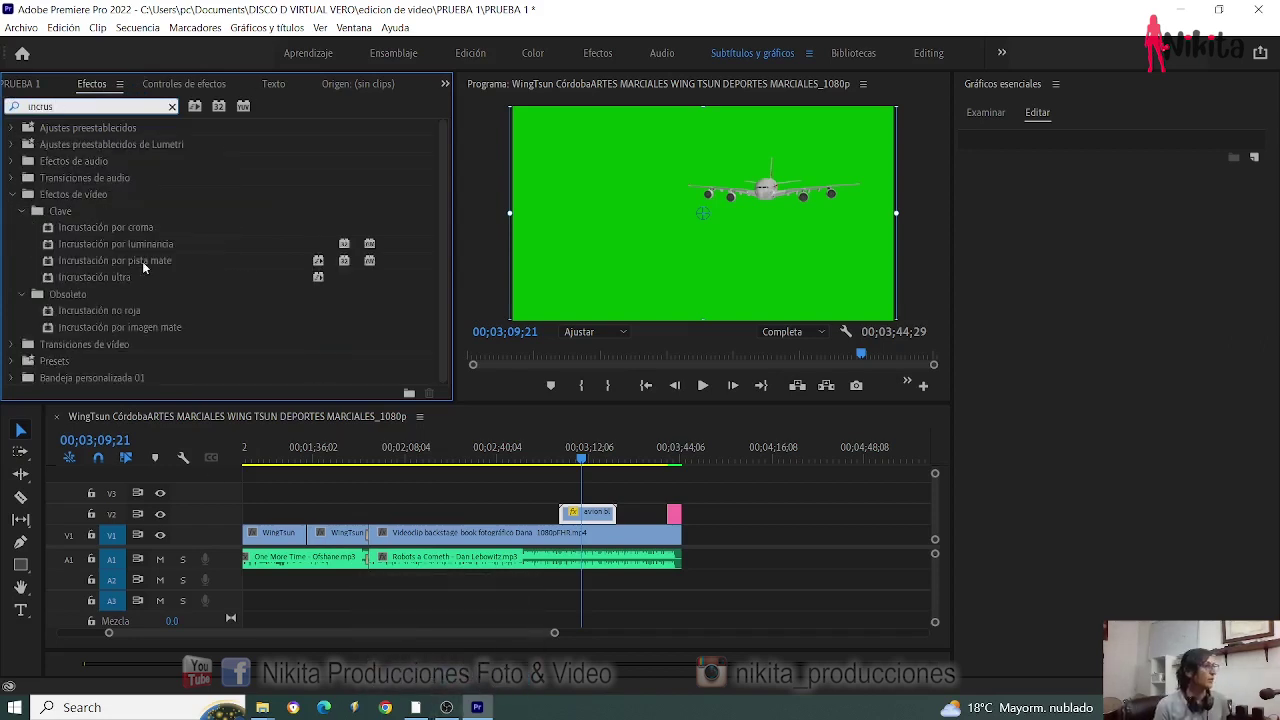
click(101, 277)
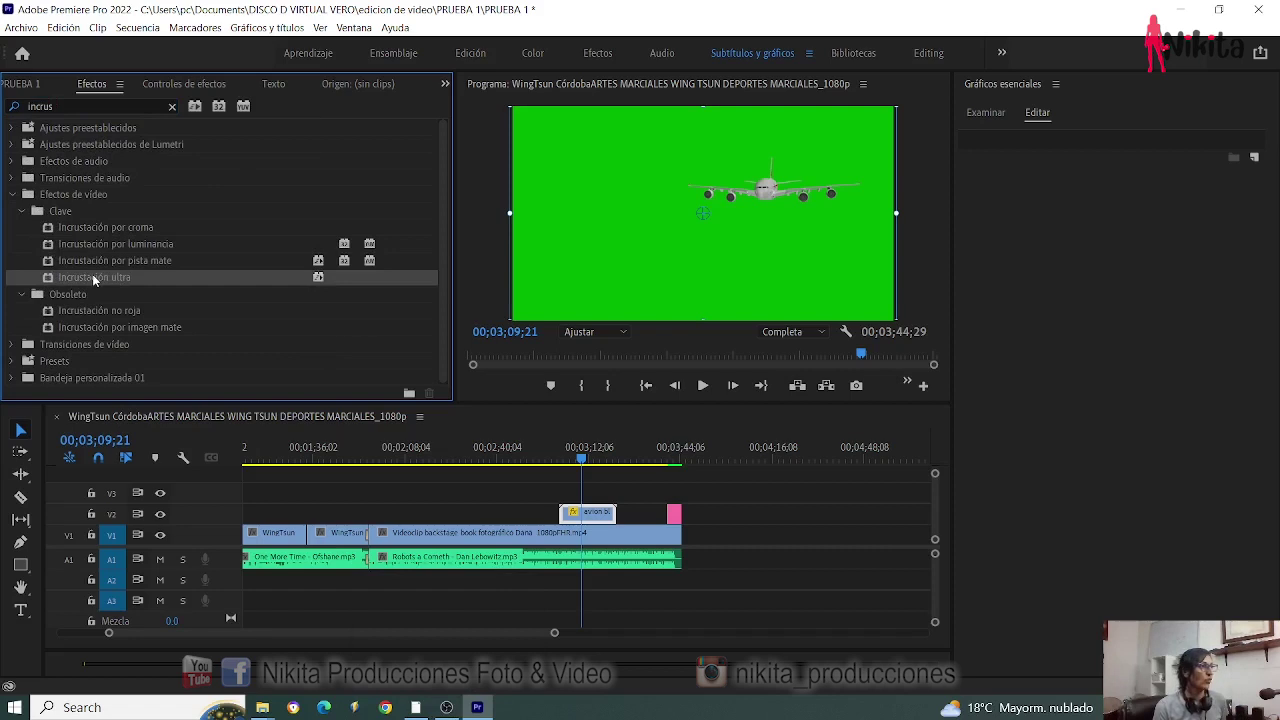
drag(93, 277, 596, 512)
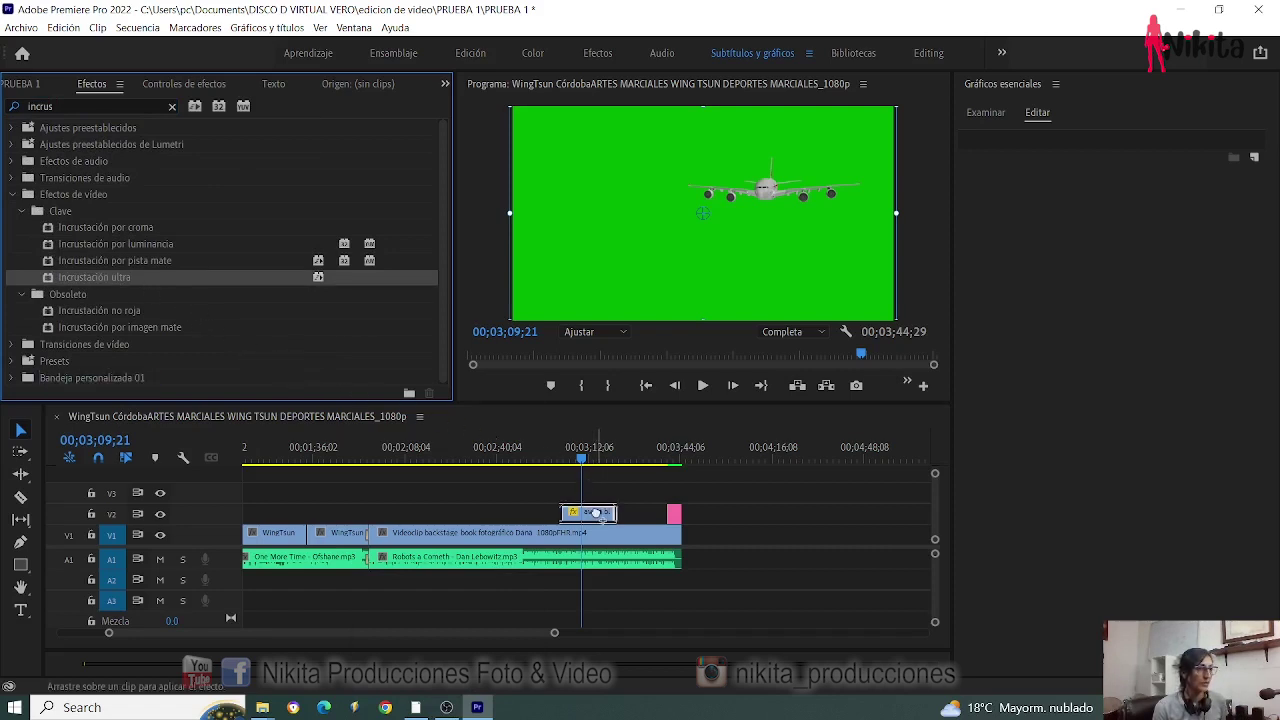
Step: Apply Ultra Key to the airplane clip and sample its green backdrop as key colour
drag(596, 512, 598, 516)
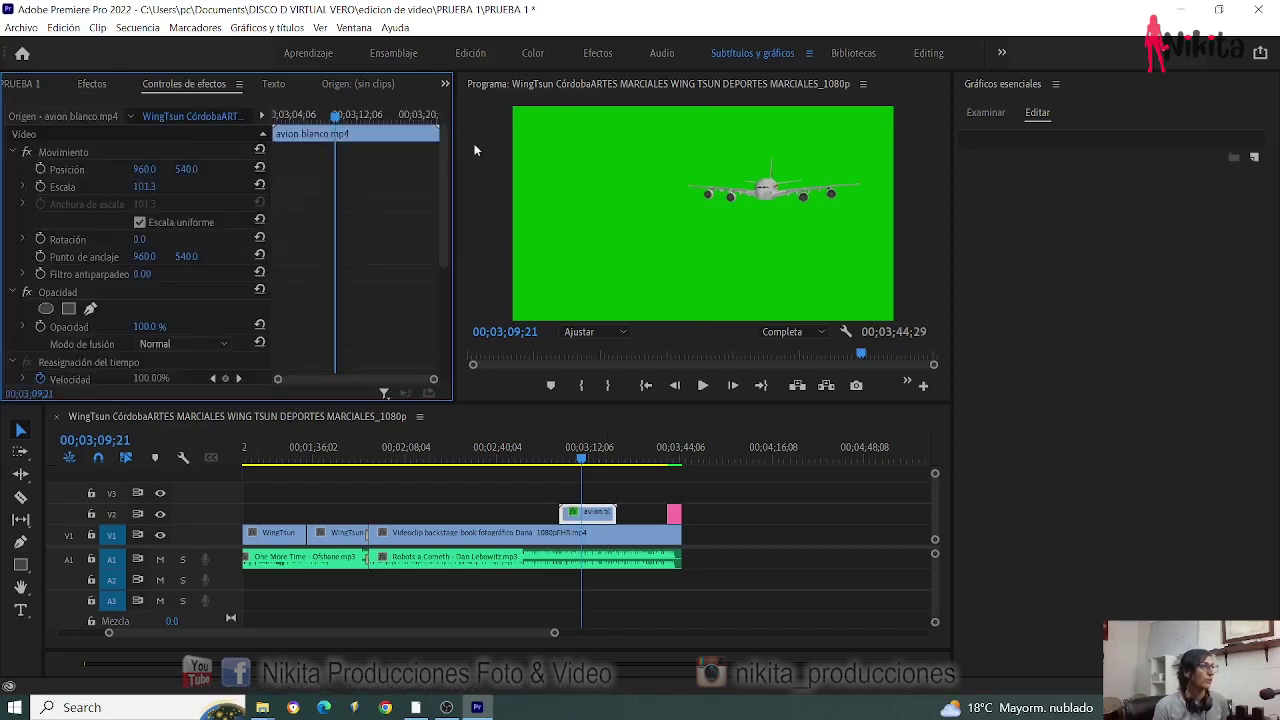
scroll(436, 192, down, 5)
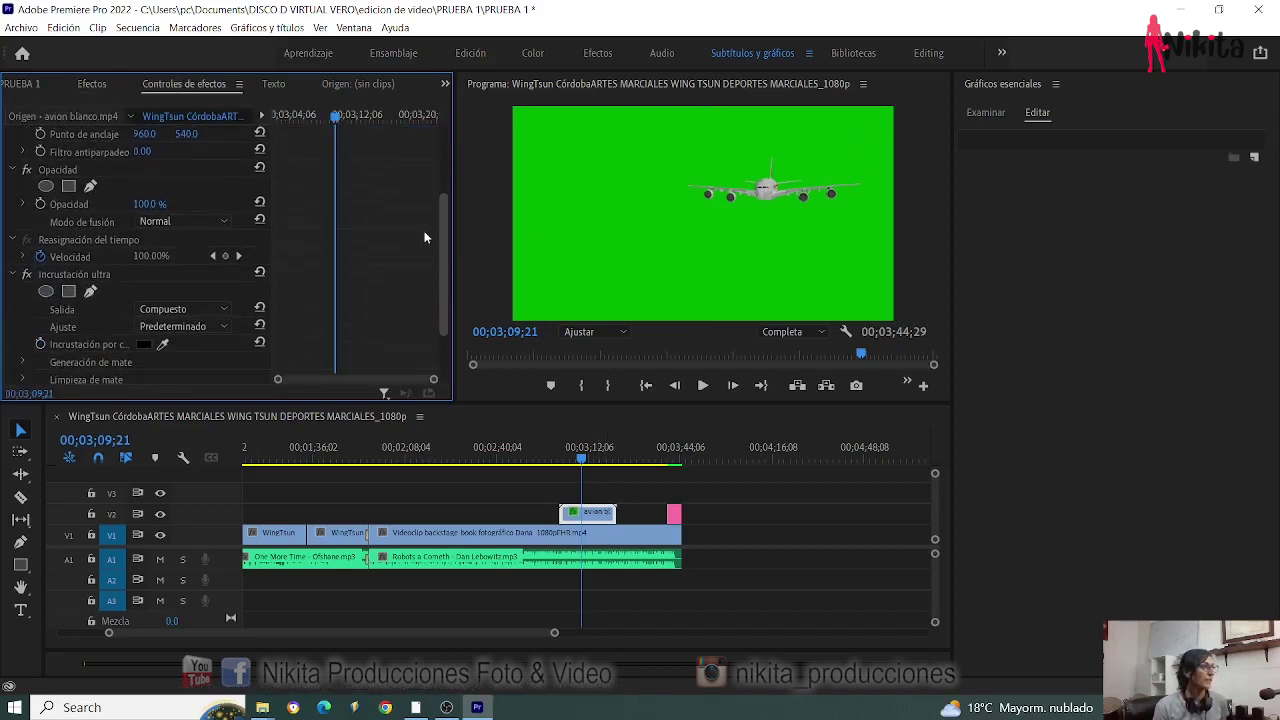
scroll(420, 250, down, 3)
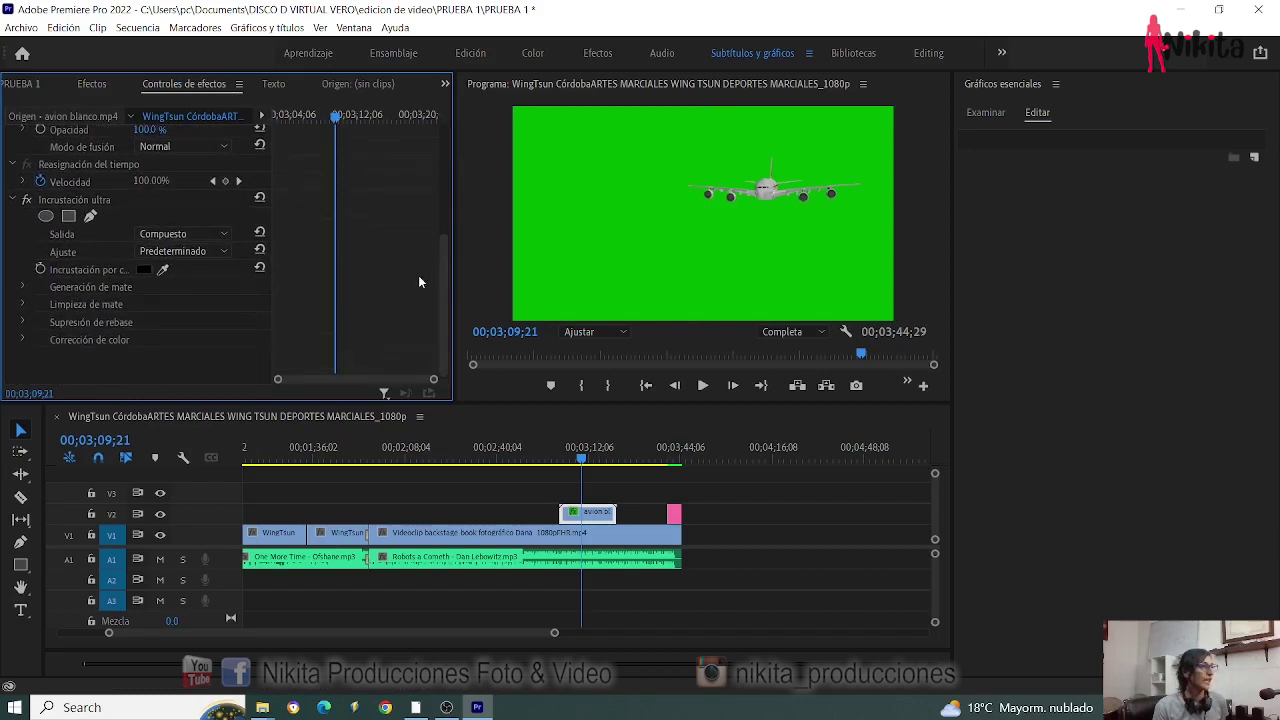
click(163, 270)
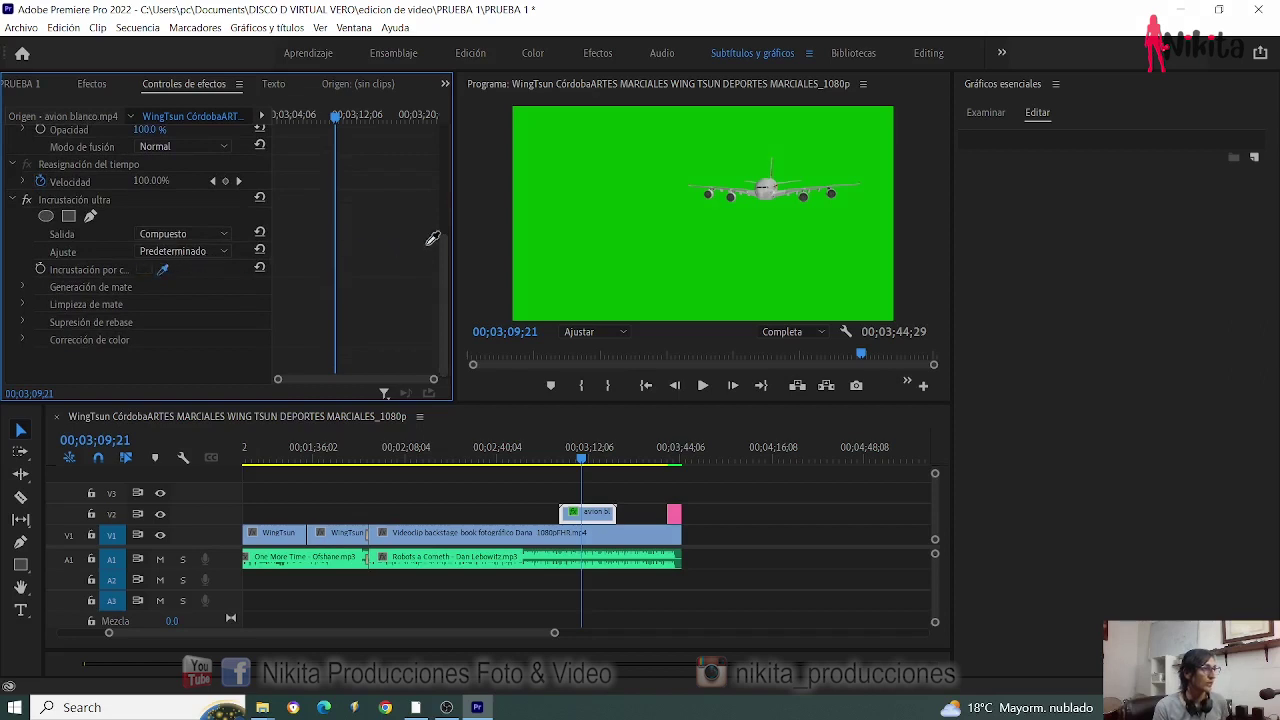
click(592, 206)
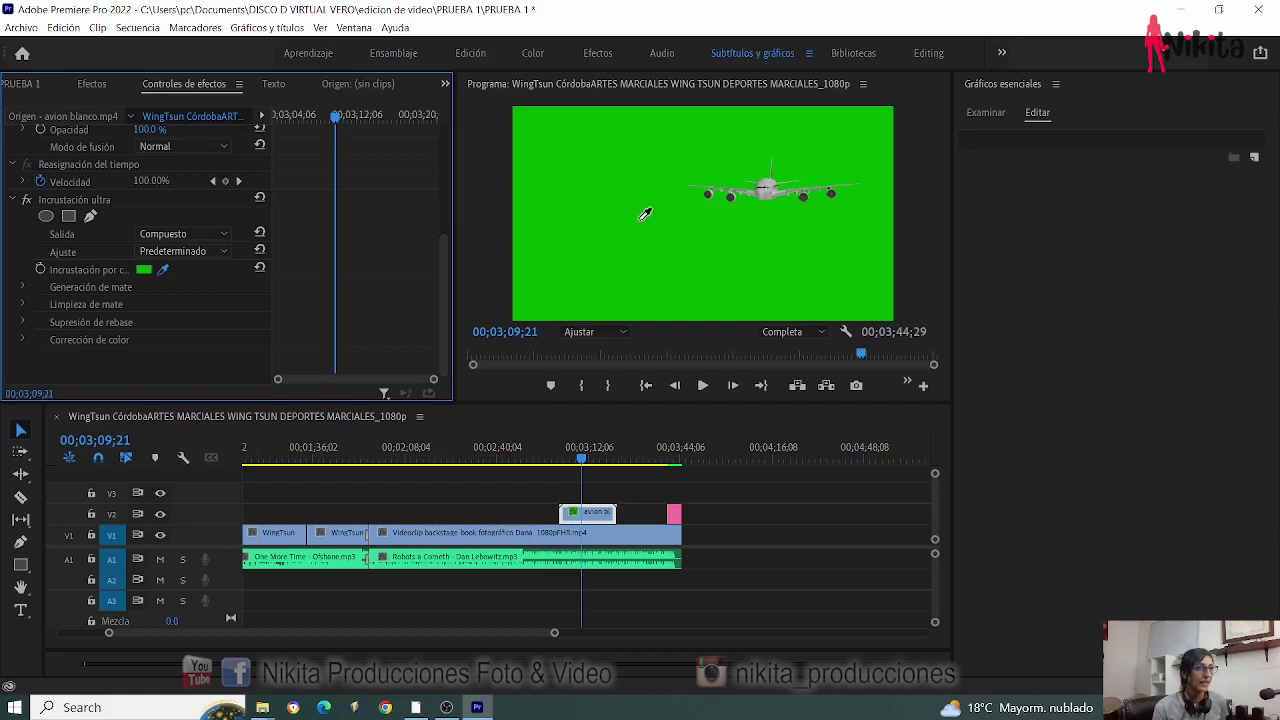
click(642, 218)
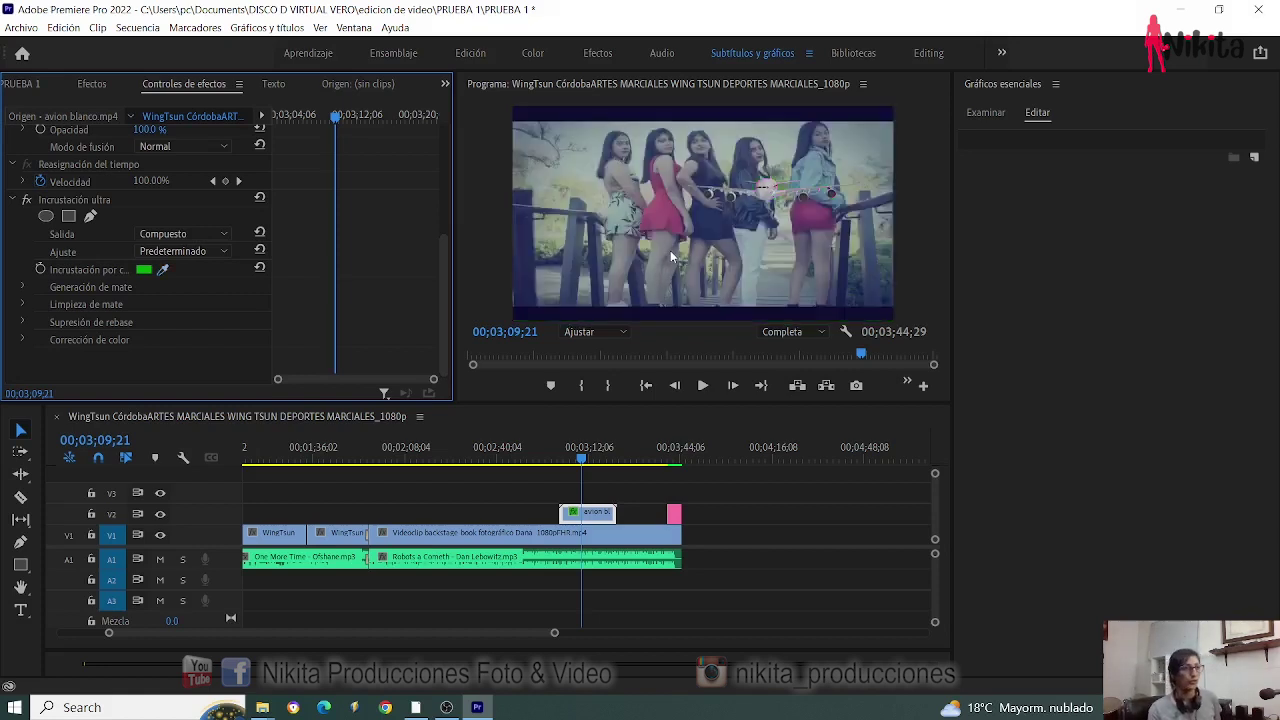
Step: Move the airplane clip earlier to about 00;00;40 over the martial-arts video and save
key(backslash)
click(534, 458)
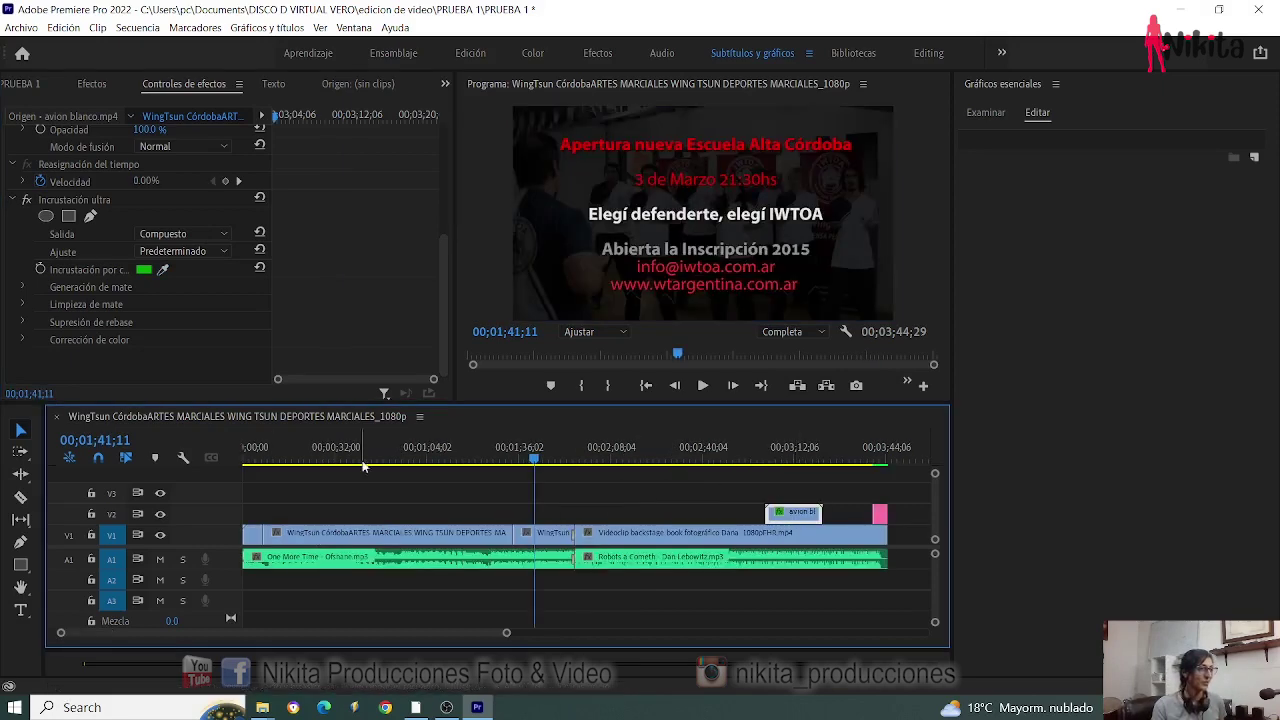
drag(362, 458, 399, 463)
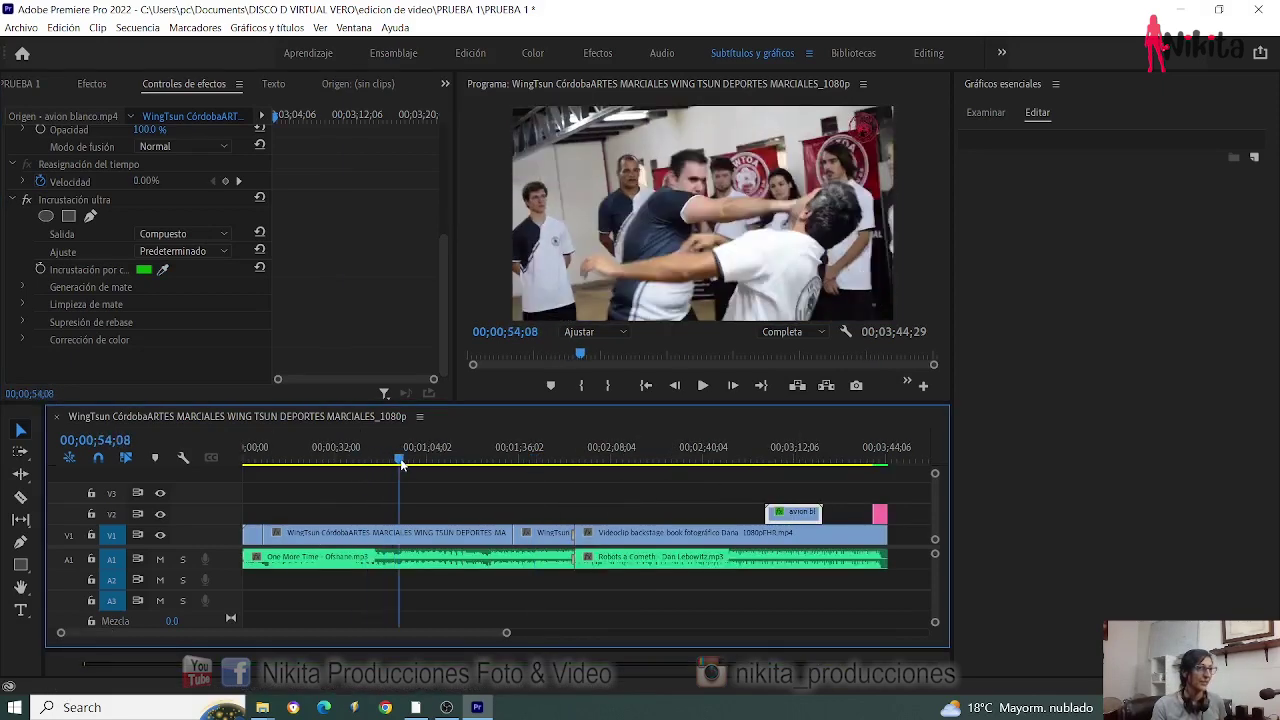
drag(800, 515, 427, 512)
click(400, 462)
drag(403, 465, 421, 471)
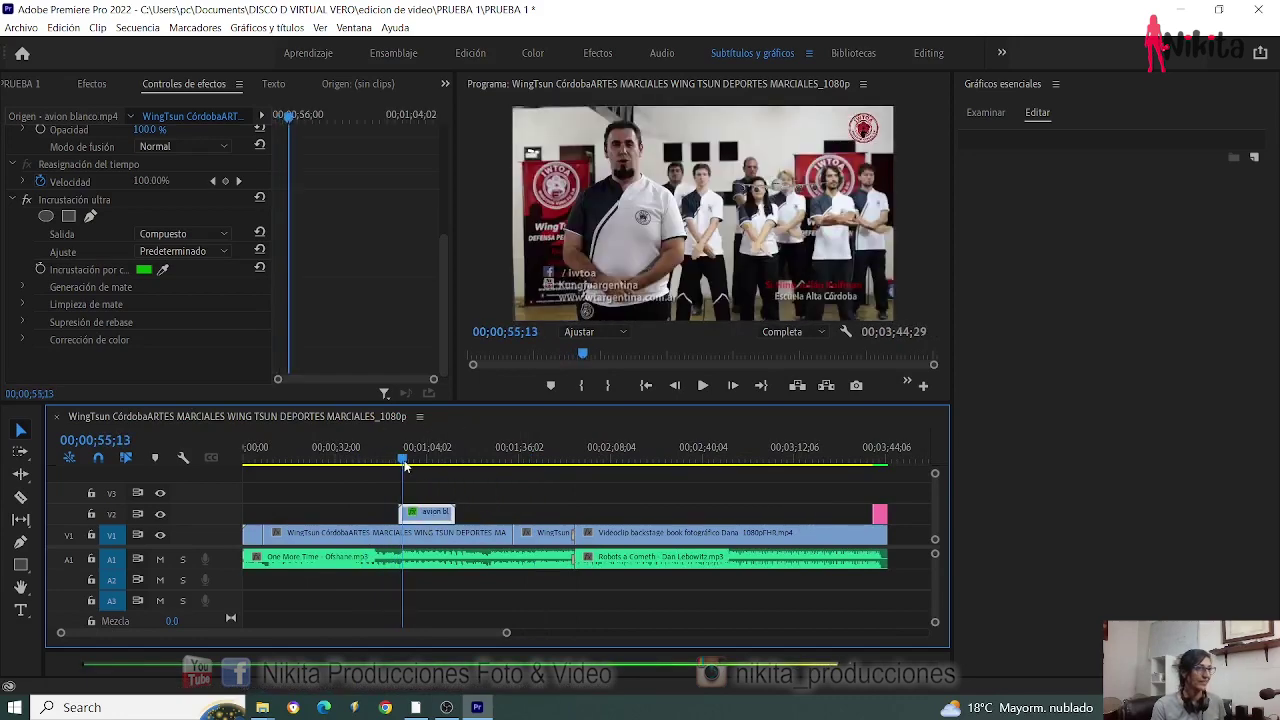
key(space)
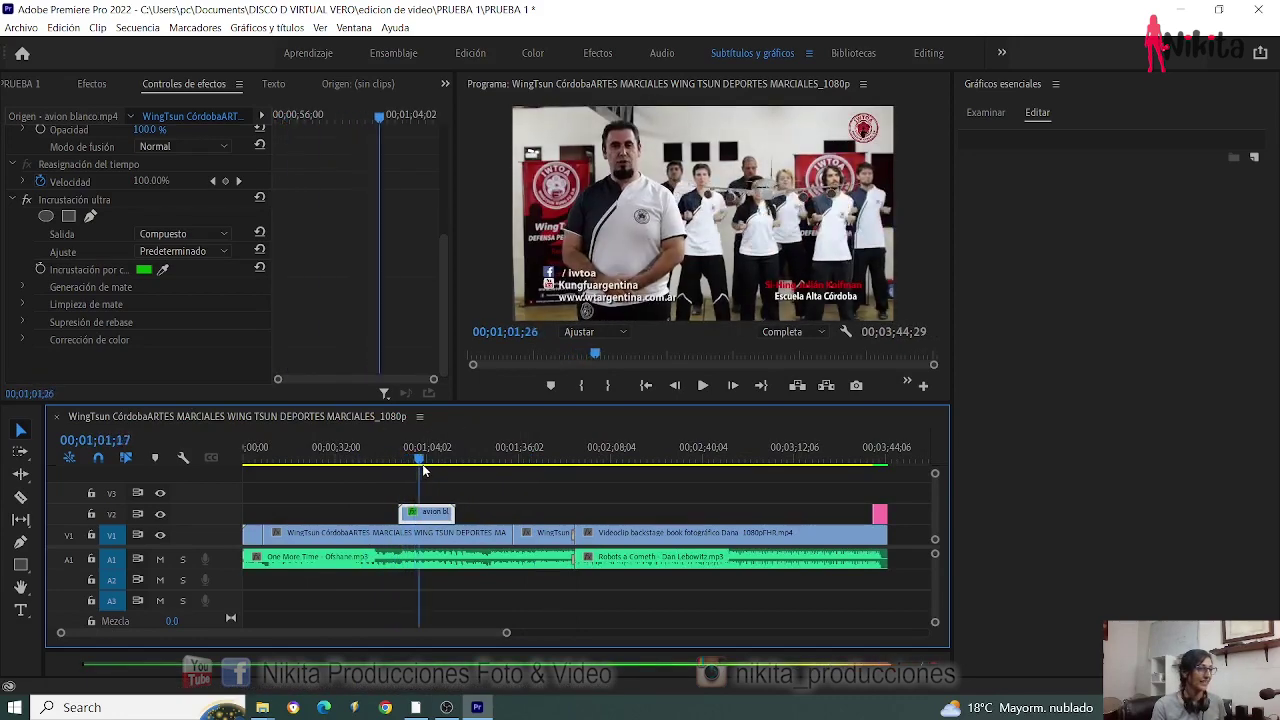
drag(431, 512, 374, 513)
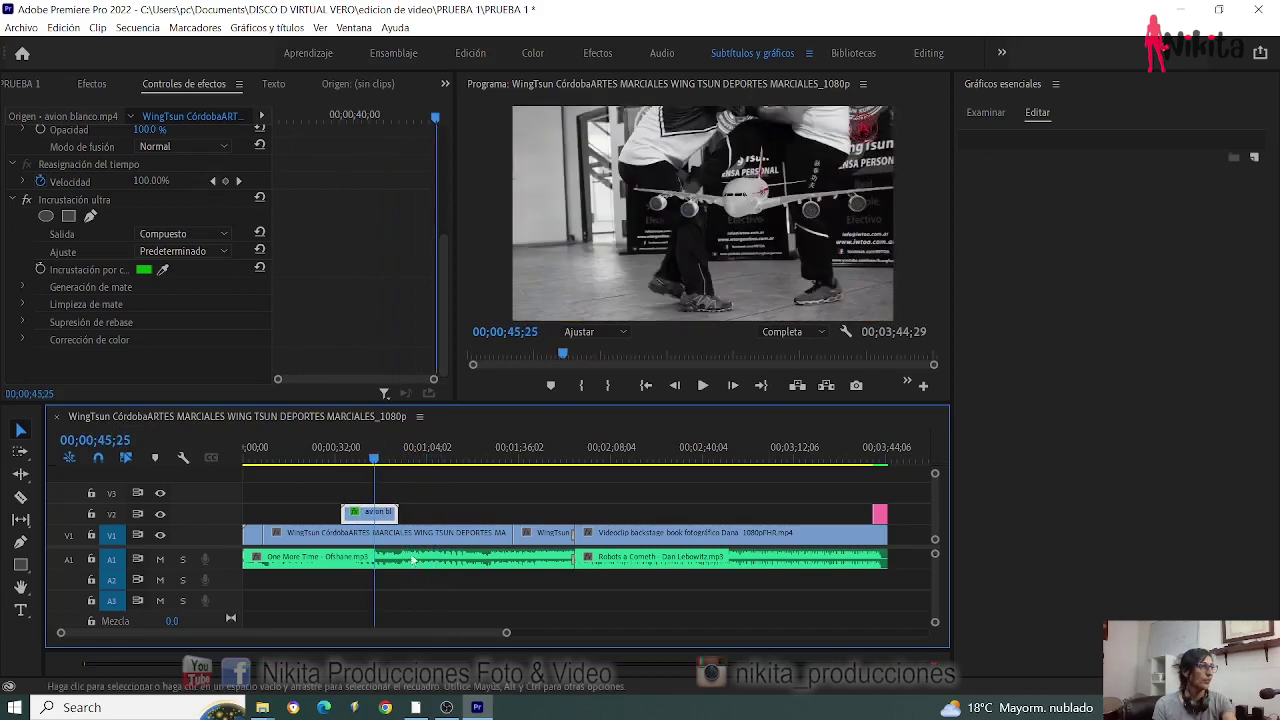
key(ctrl+s)
click(415, 459)
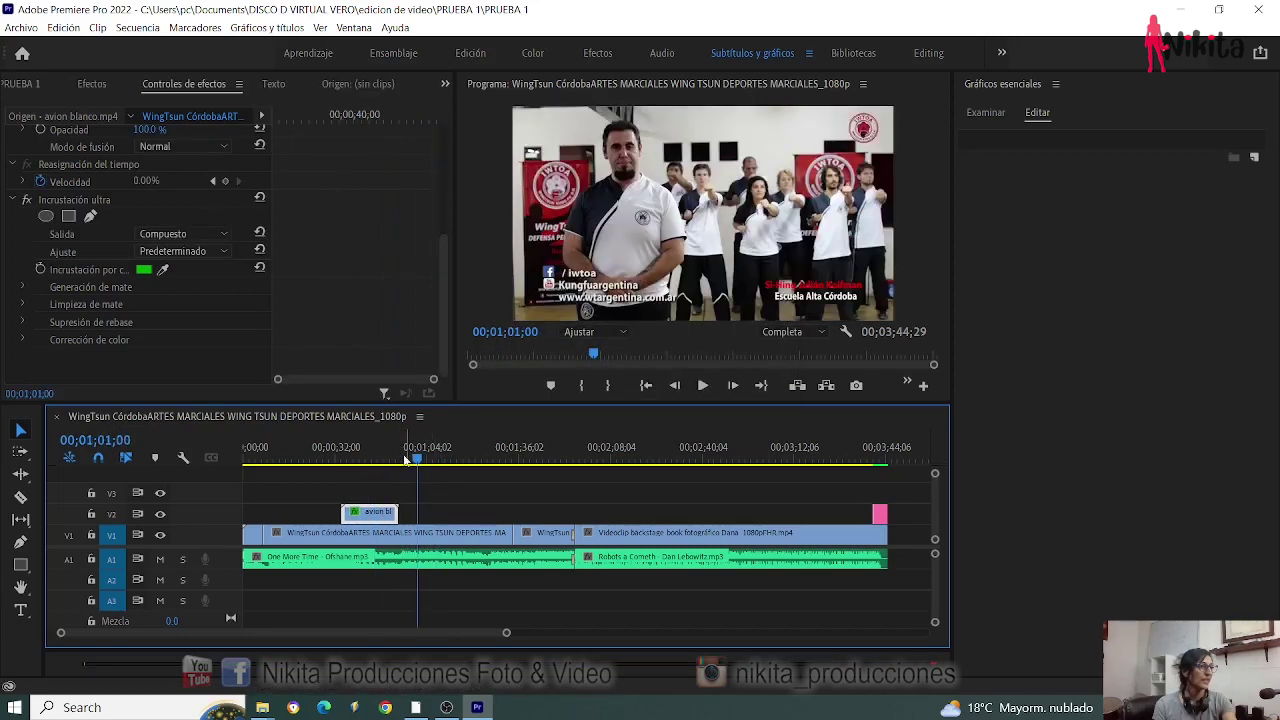
click(296, 462)
Step: Import the corazones green screen instagram.mp4 clip into the project
click(21, 27)
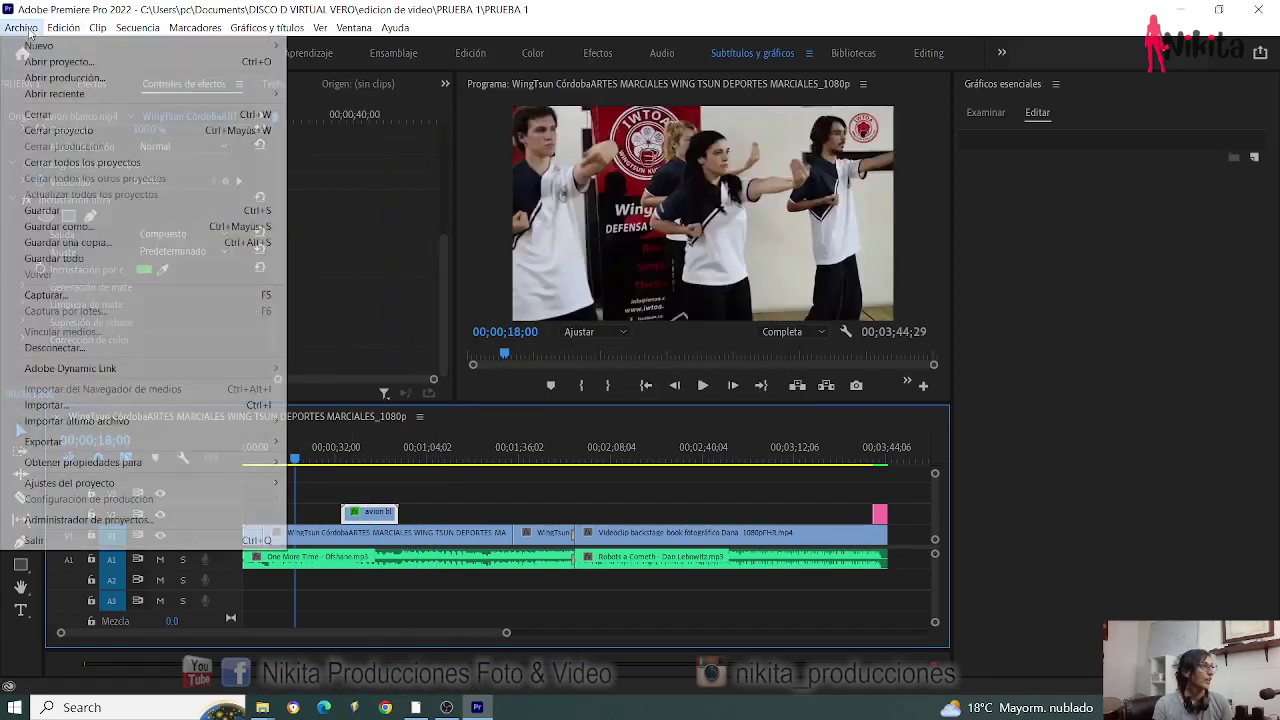
key(Escape)
click(79, 83)
right_click(122, 336)
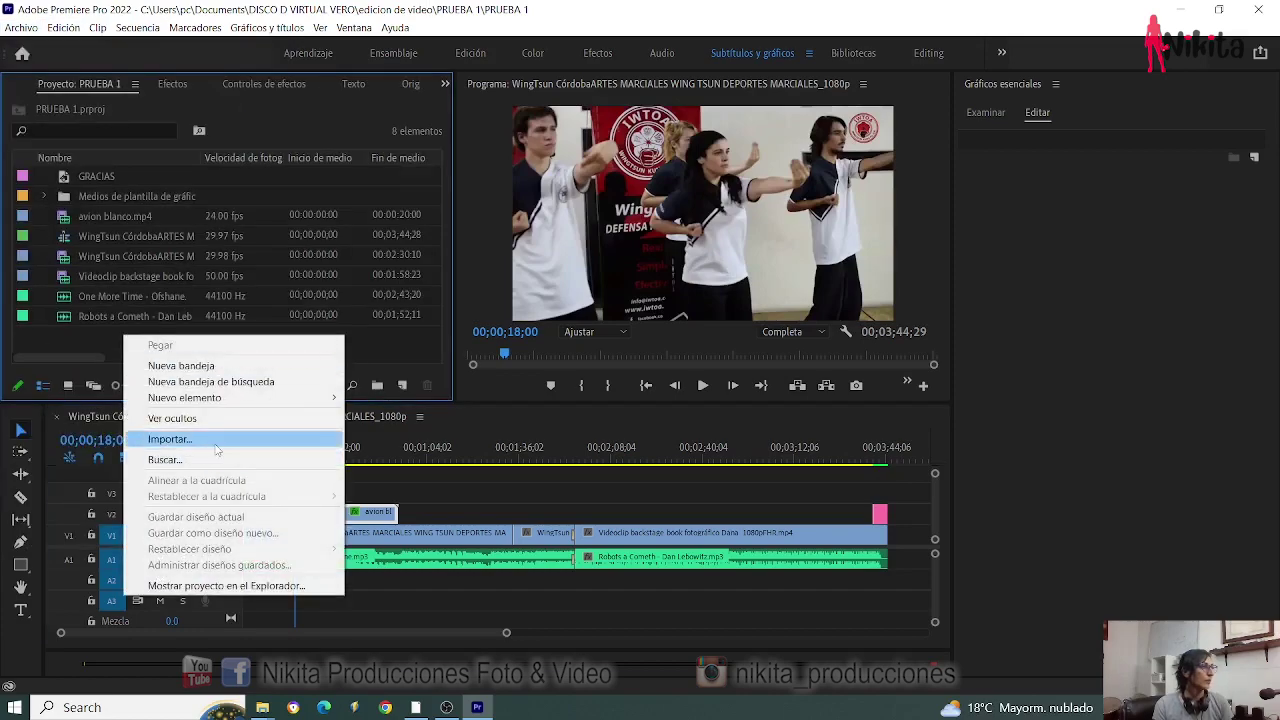
key(Escape)
key(ctrl+i)
double_click(516, 380)
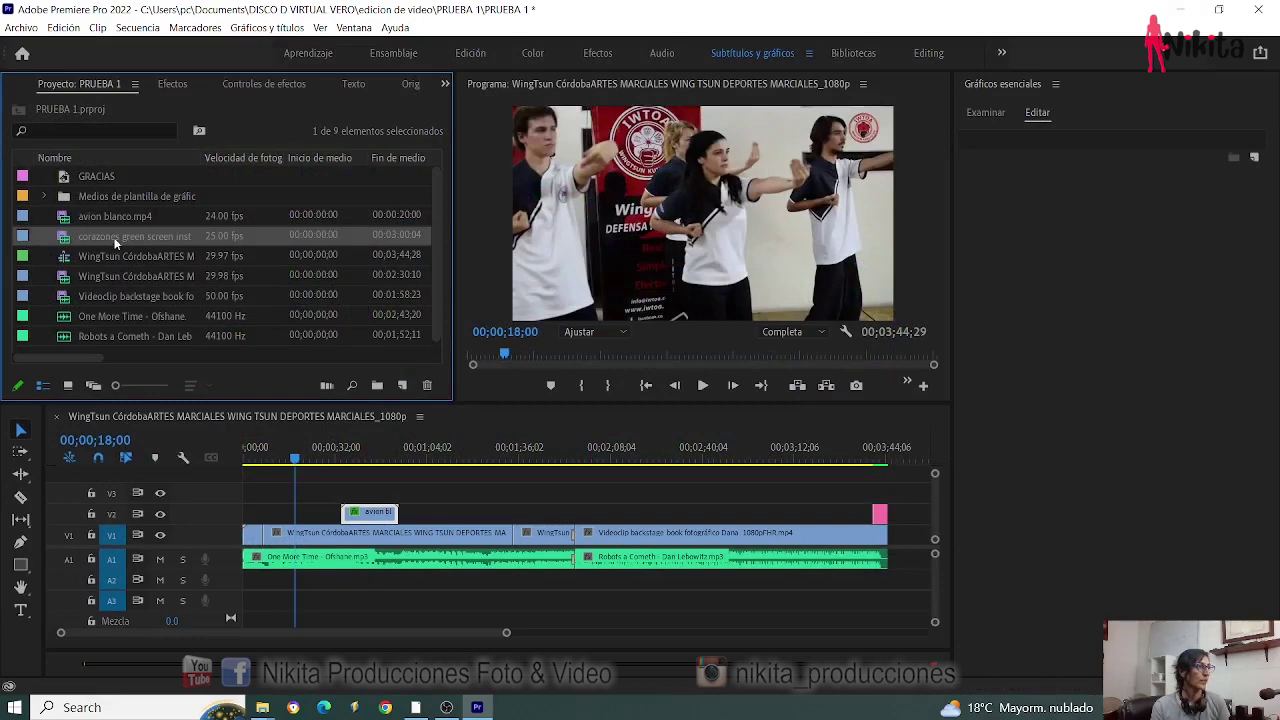
Step: Place the hearts clip on V2 and delete its A2 audio while V2 is locked
drag(253, 372, 282, 518)
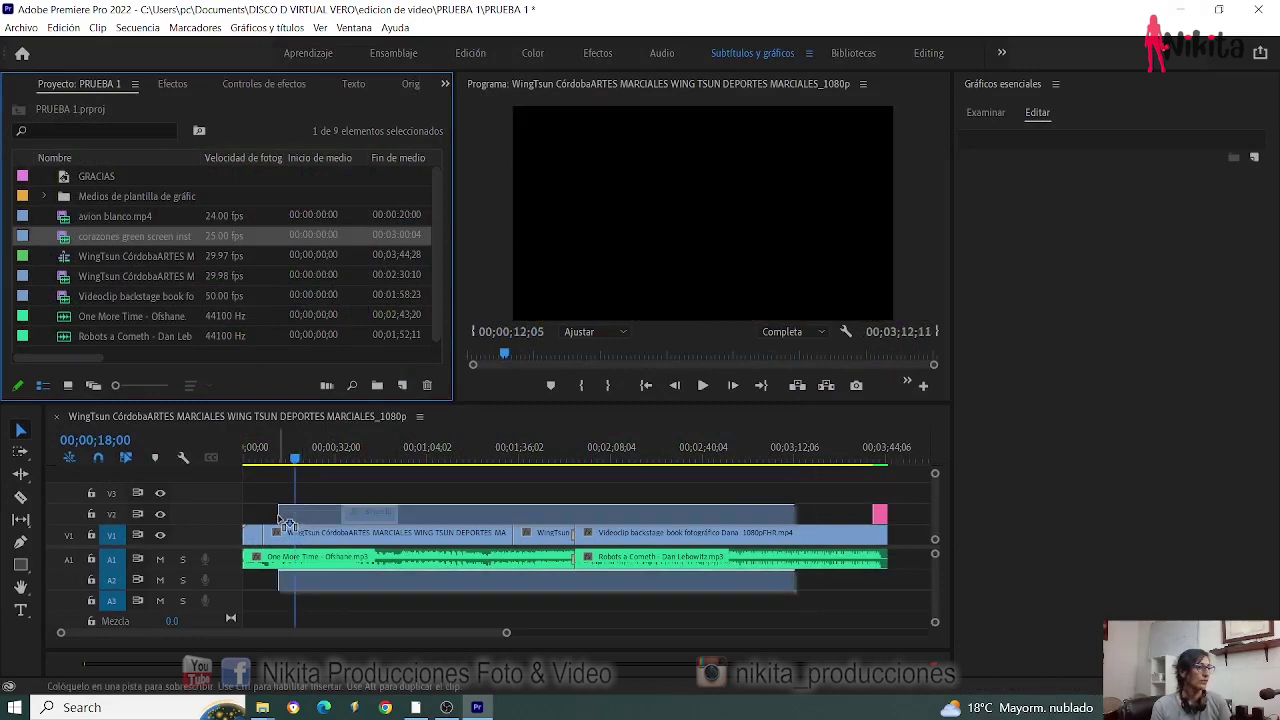
drag(283, 520, 283, 520)
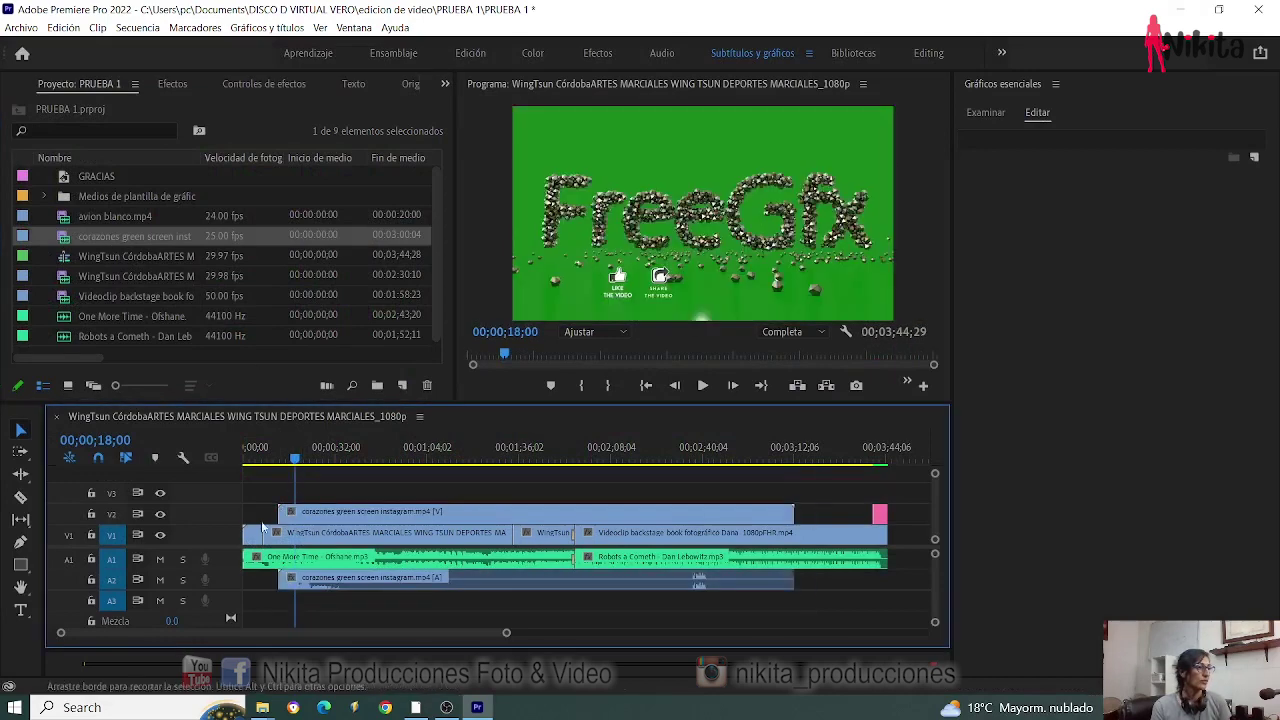
click(91, 514)
click(360, 582)
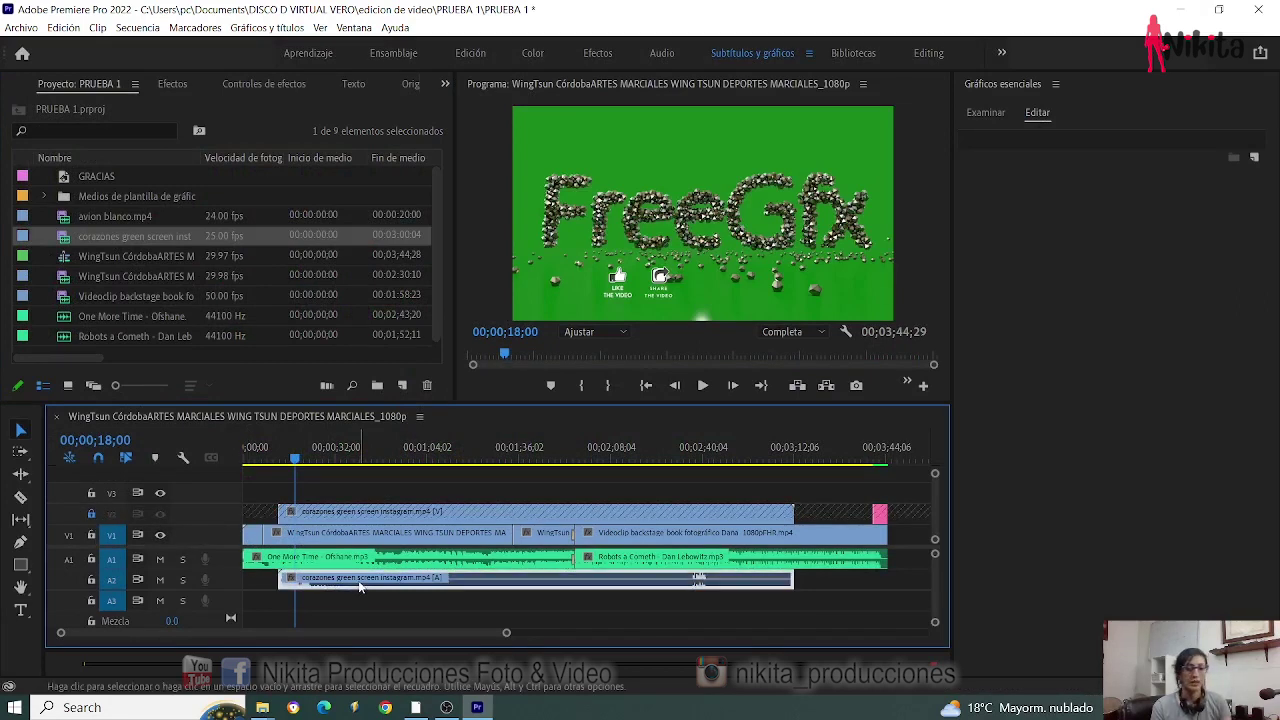
key(Delete)
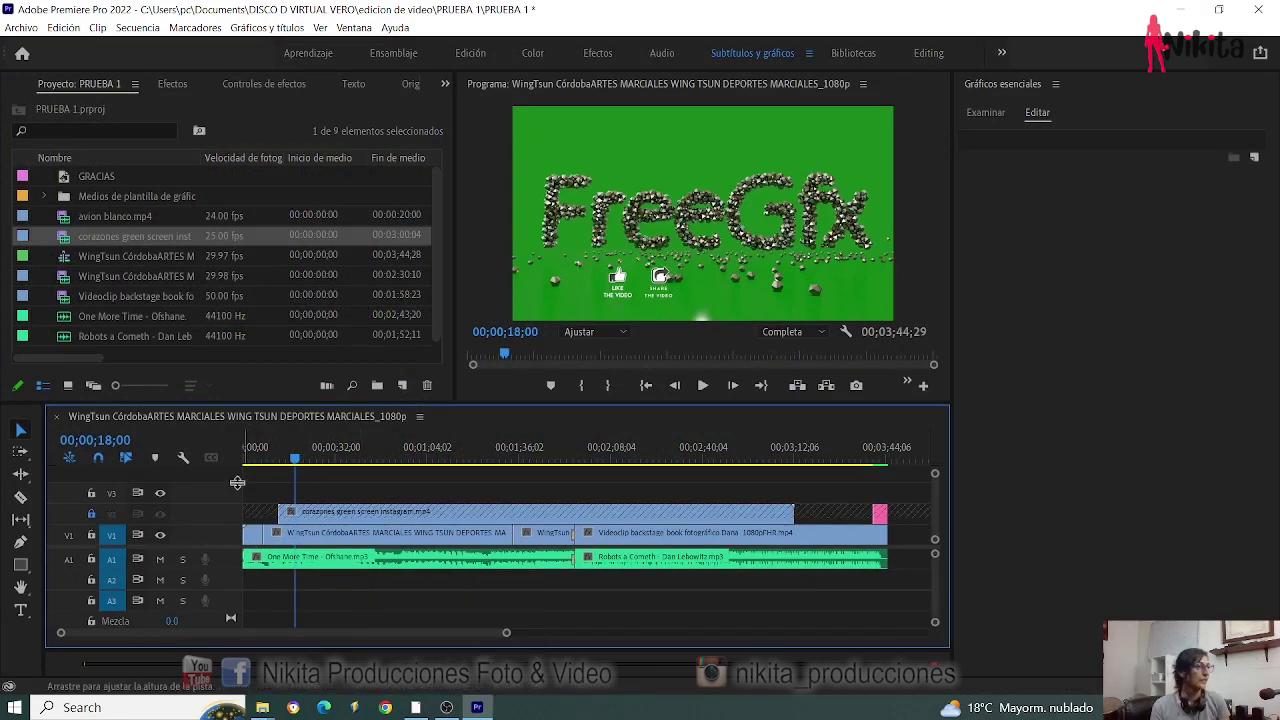
click(91, 514)
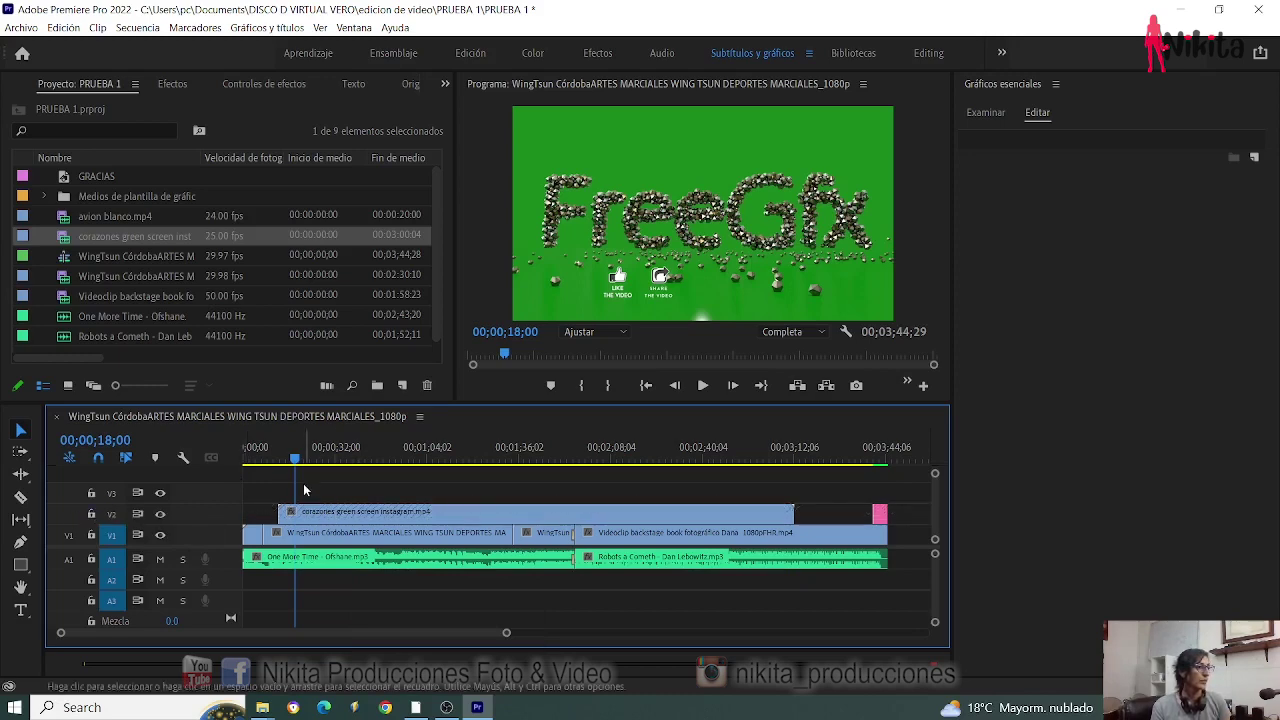
drag(296, 460, 468, 495)
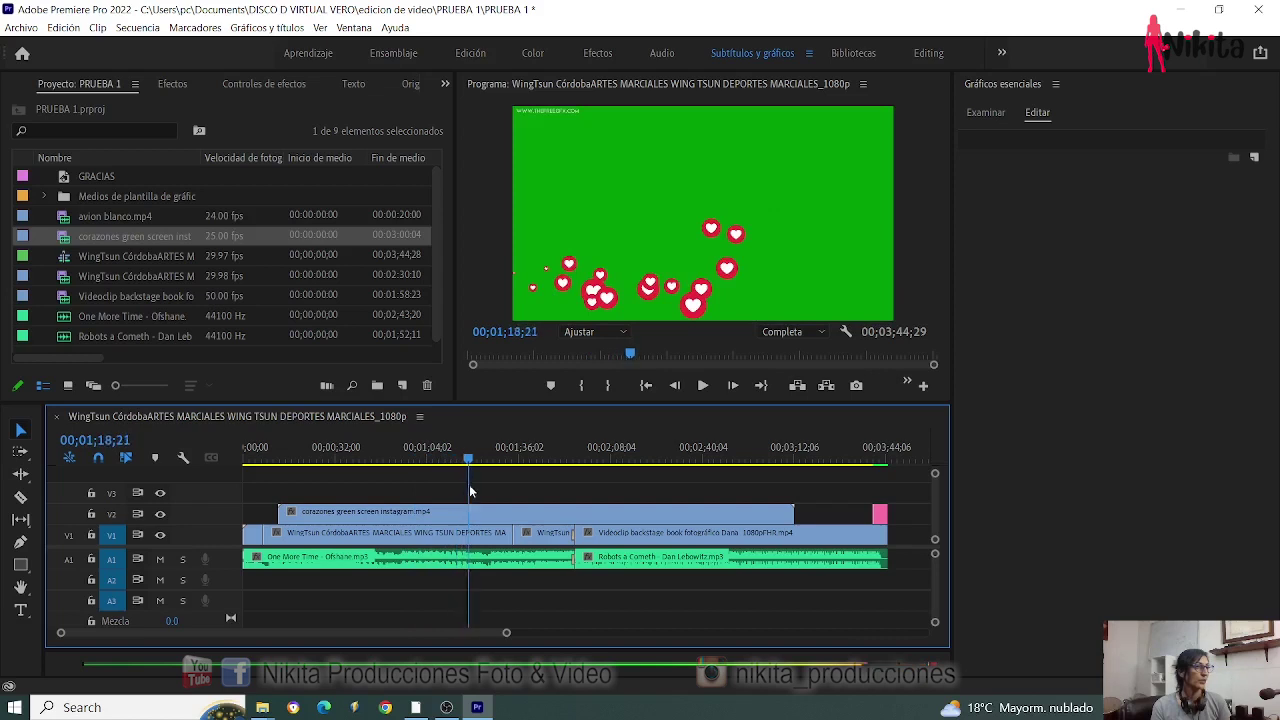
Step: Trim the hearts clip's start and end to span roughly 1:22–1:34
drag(468, 495, 480, 492)
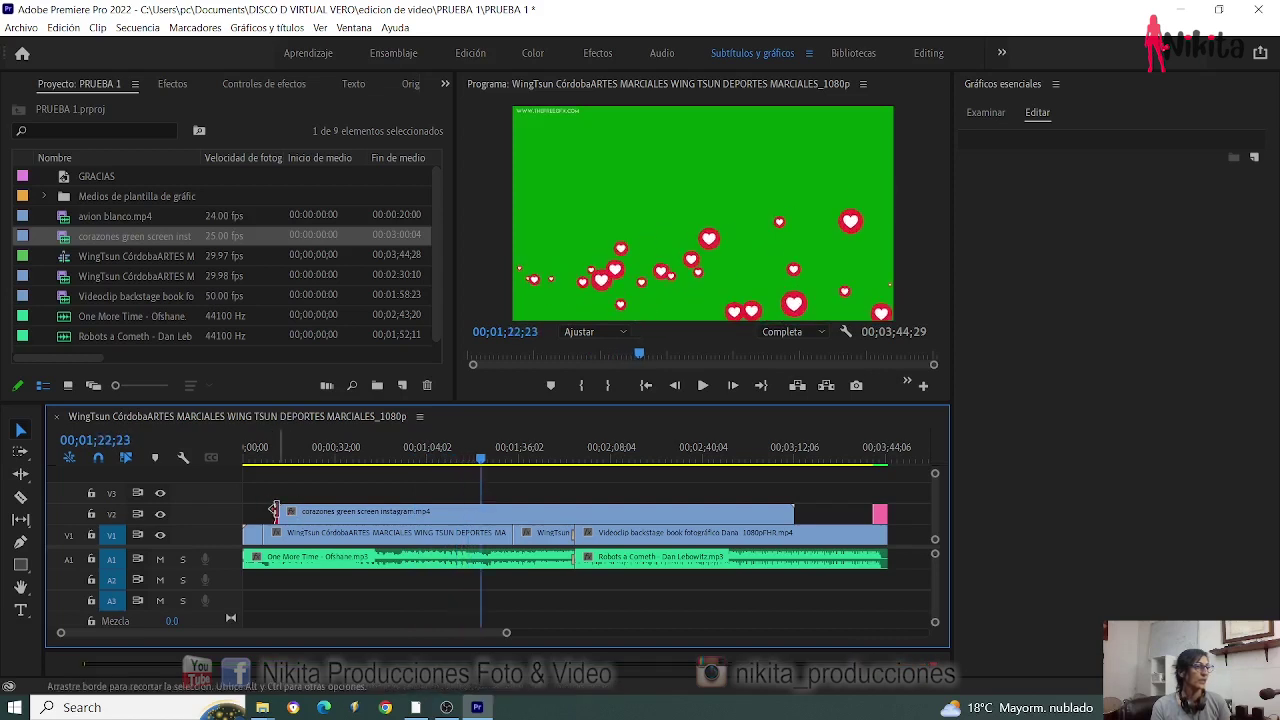
drag(274, 510, 482, 511)
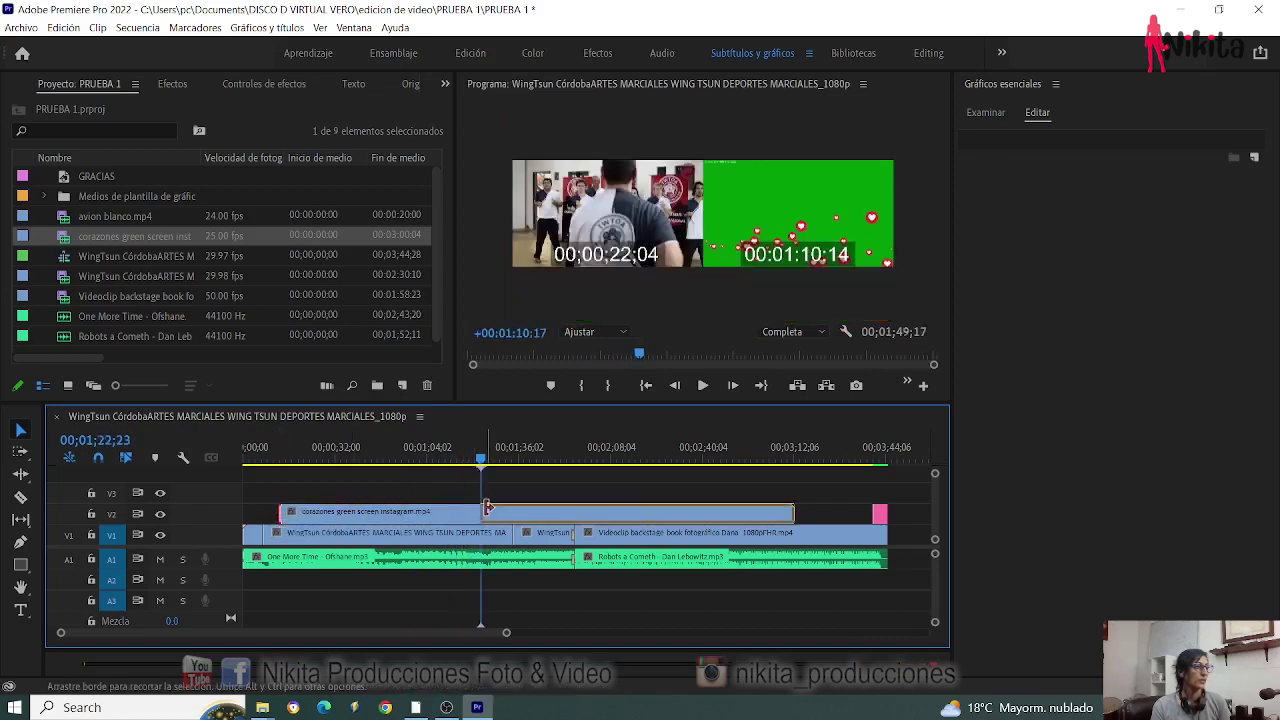
drag(487, 461, 515, 464)
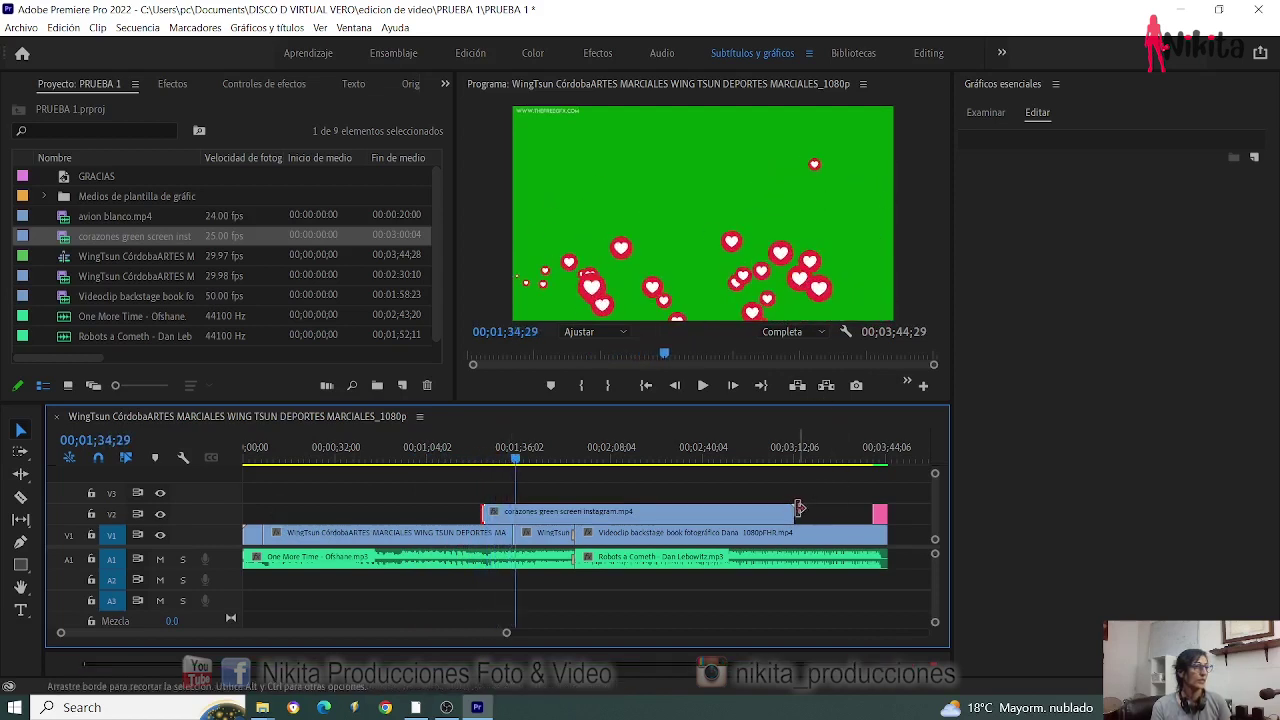
mouse_move(793, 513)
mouse_down()
mouse_move(516, 520)
mouse_move(522, 414)
mouse_up()
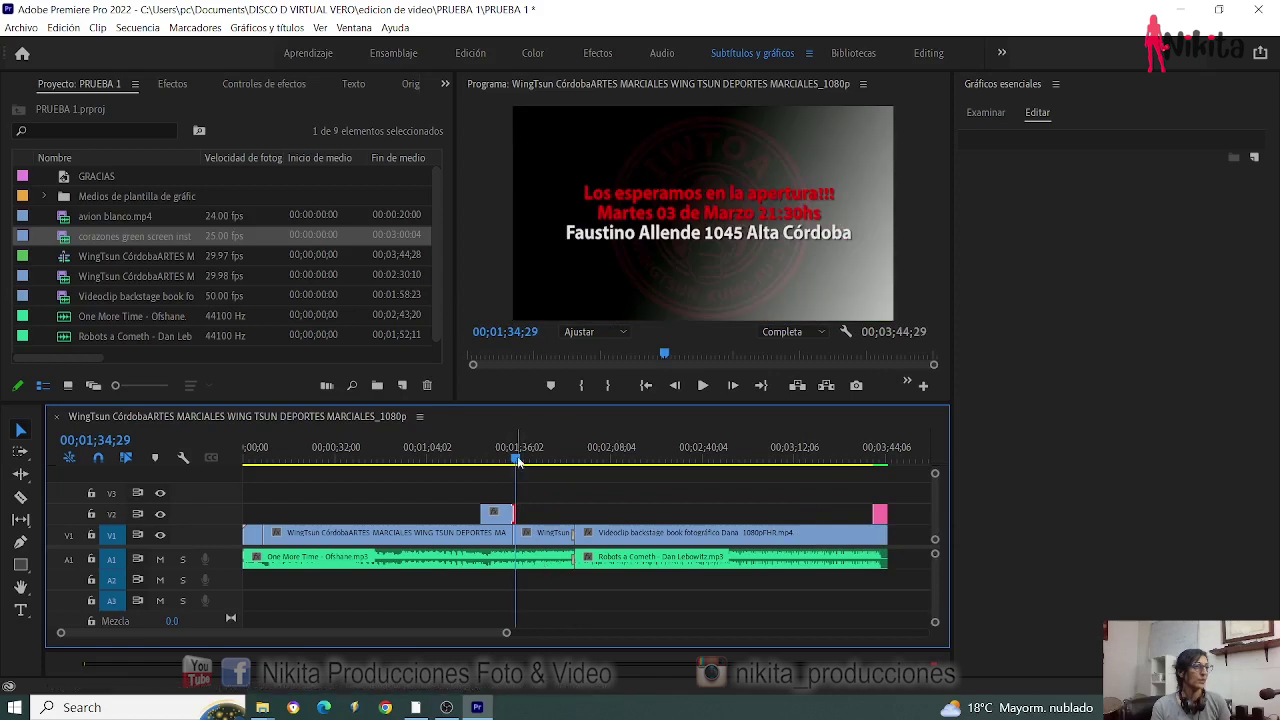
drag(515, 465, 499, 465)
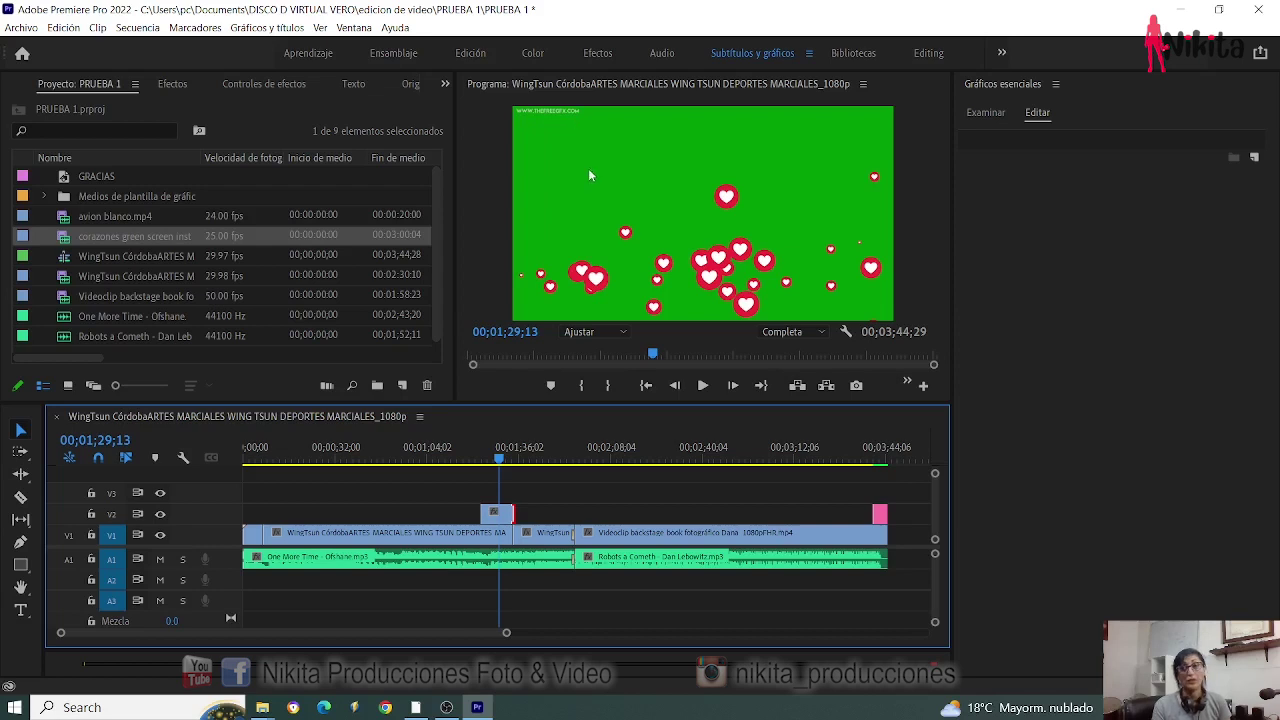
Step: Scale the hearts video up slightly in the Program monitor
click(496, 519)
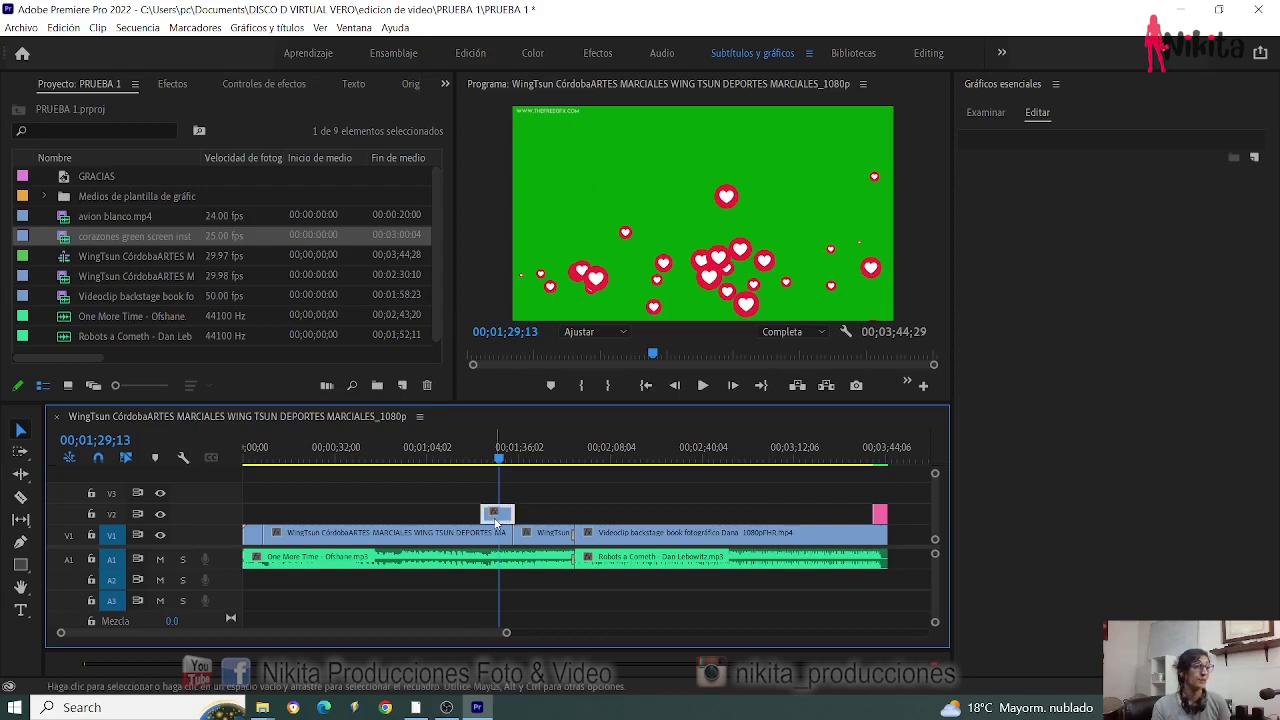
click(660, 174)
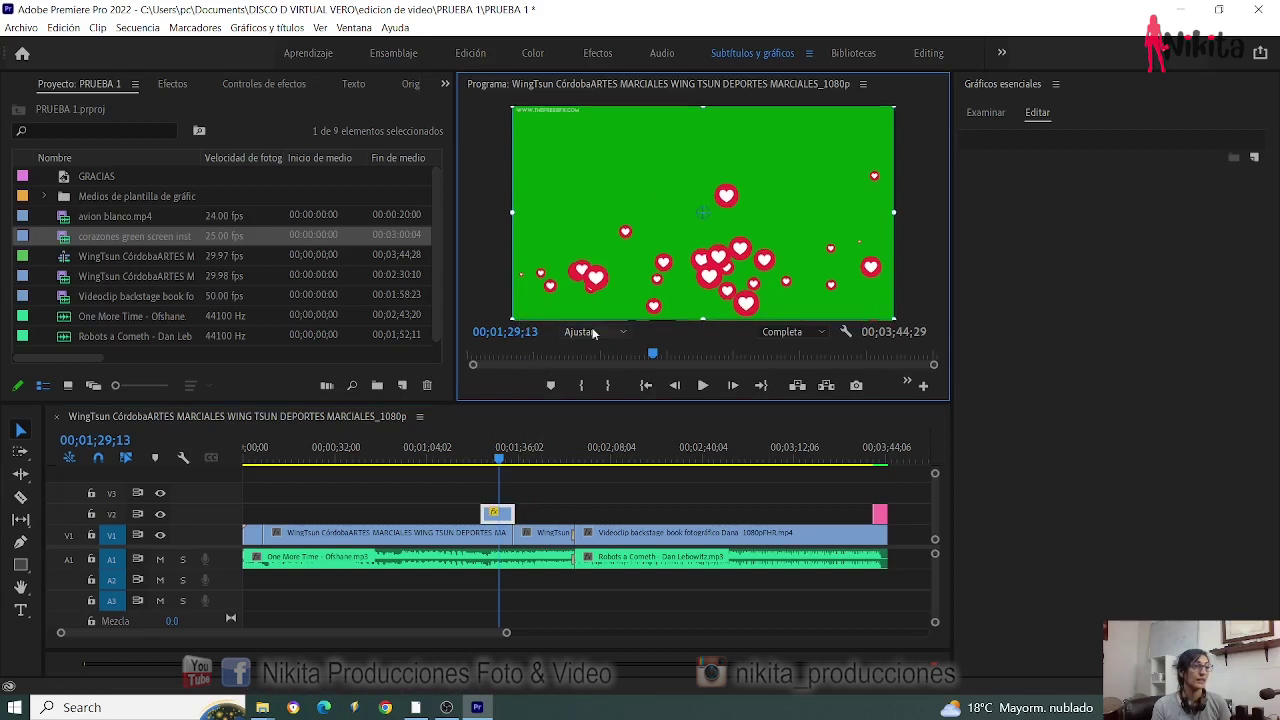
drag(512, 212, 499, 212)
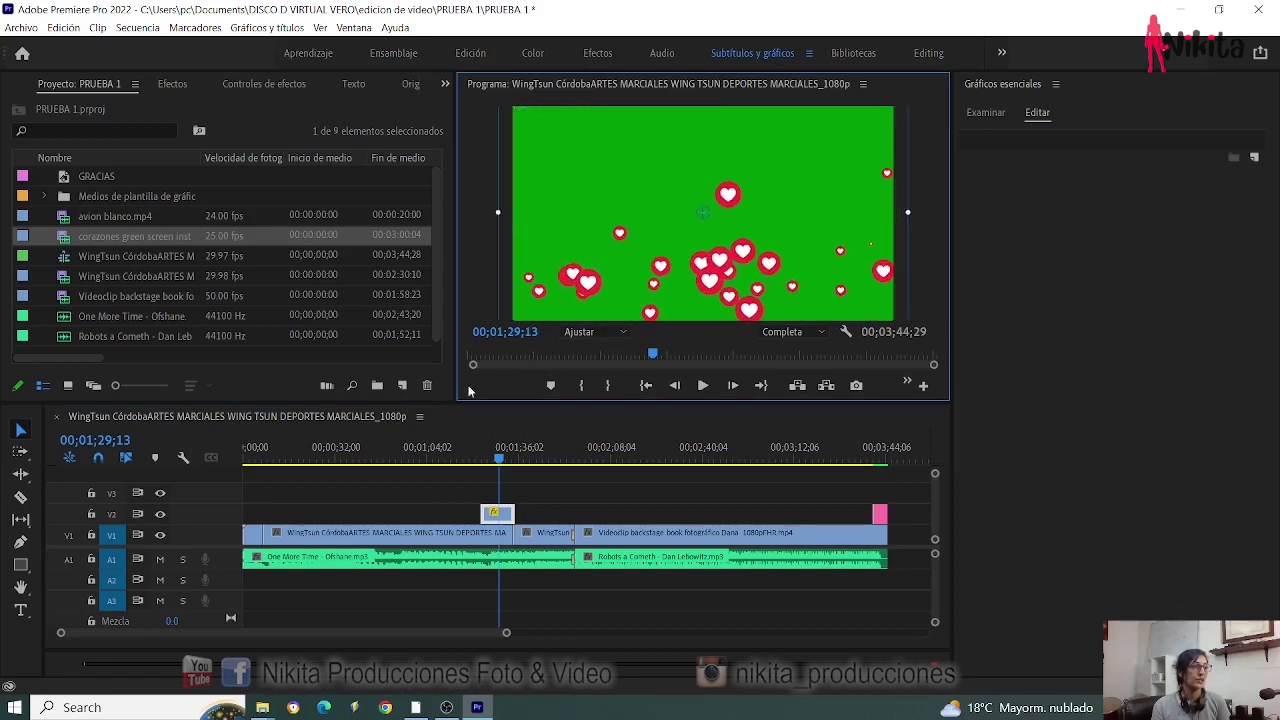
click(492, 450)
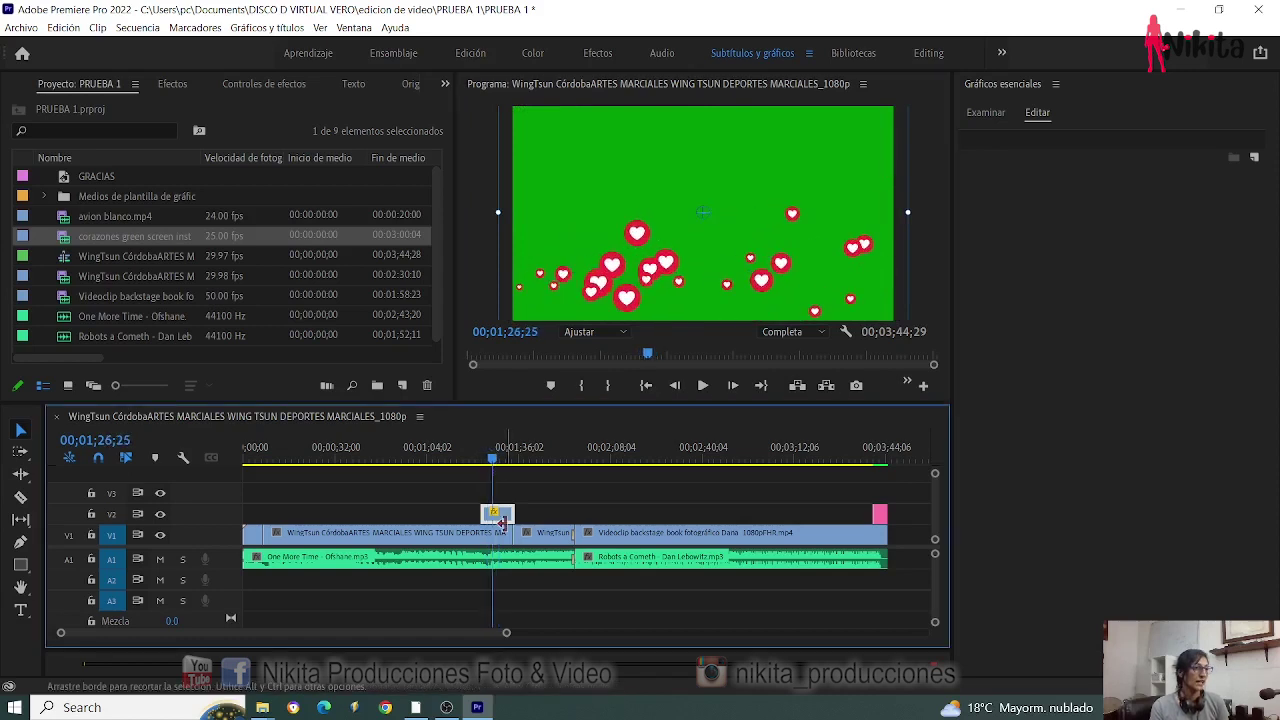
Step: Drop Incrustación ultra on the hearts clip and eyedrop its green background as key colour
click(168, 84)
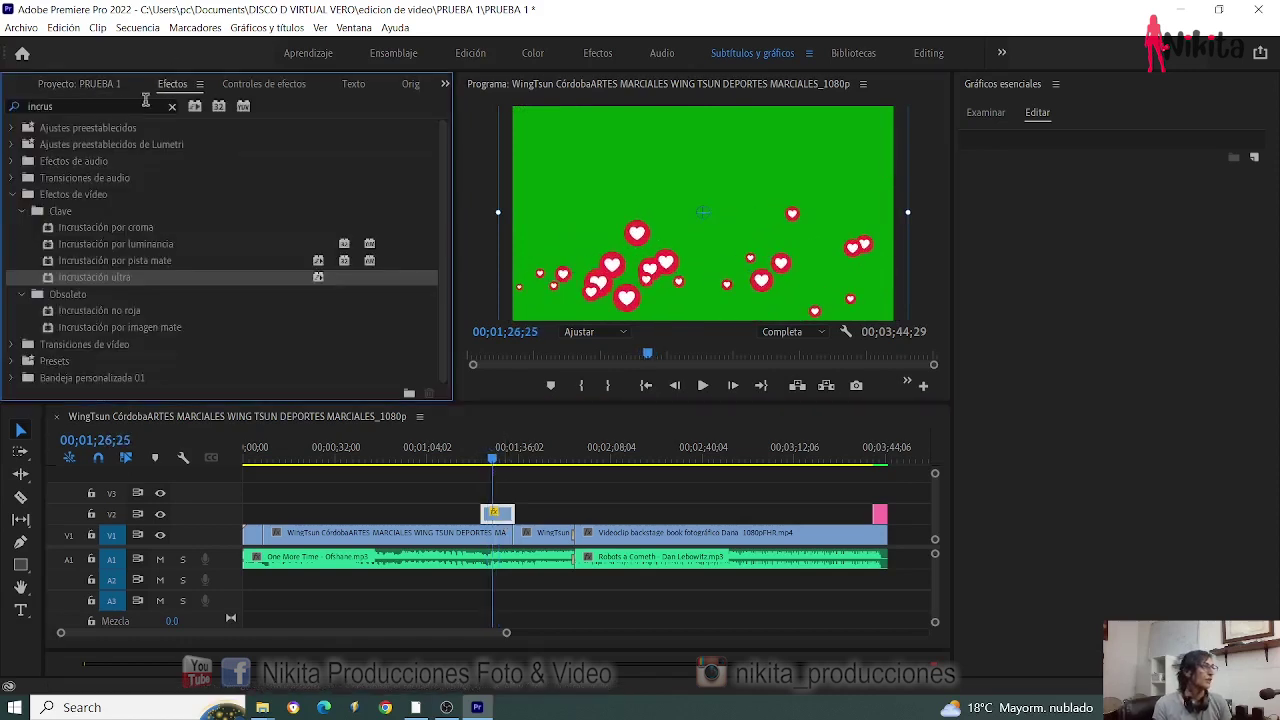
click(122, 106)
drag(115, 285, 507, 525)
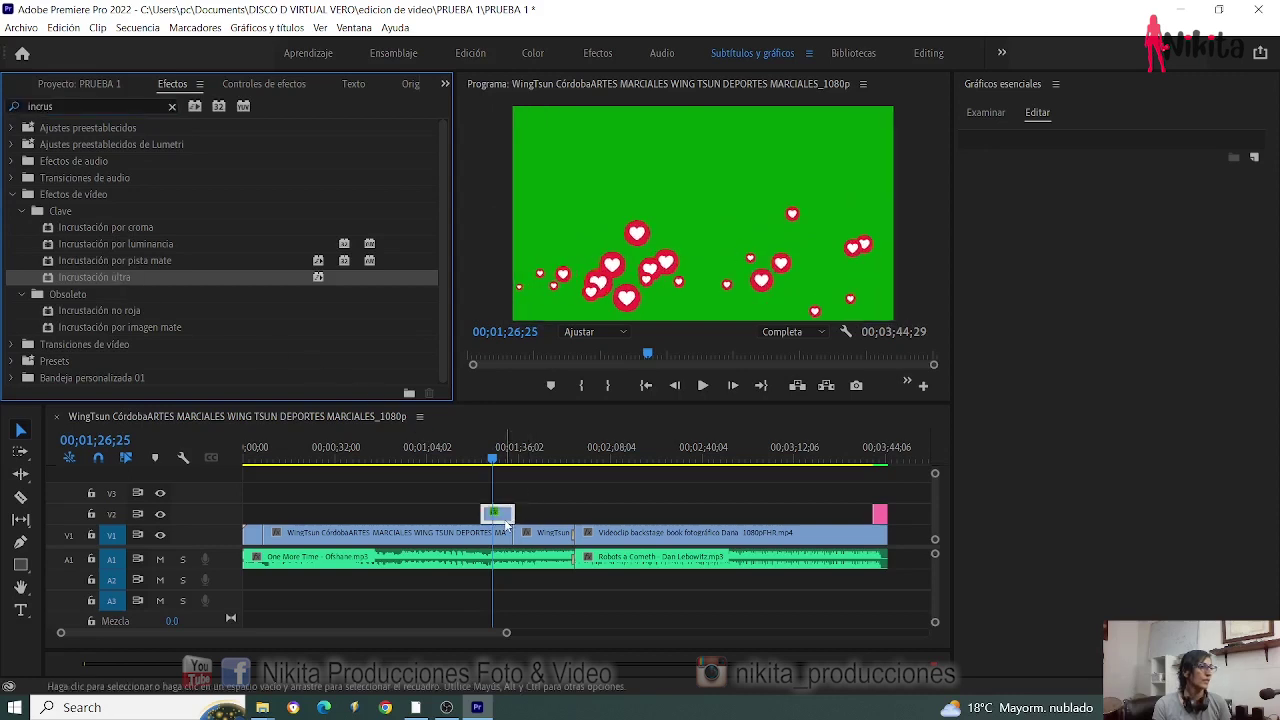
click(265, 84)
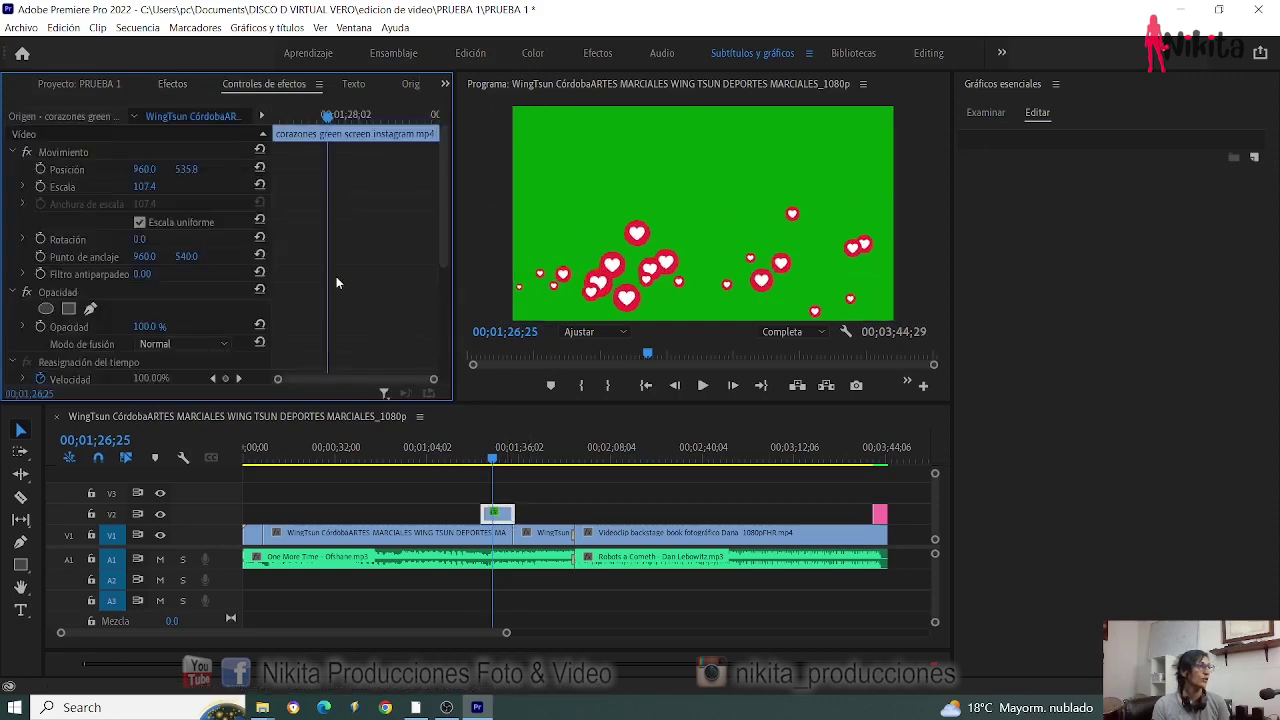
scroll(336, 276, down, 4)
scroll(336, 276, down, 1)
scroll(336, 276, down, 1)
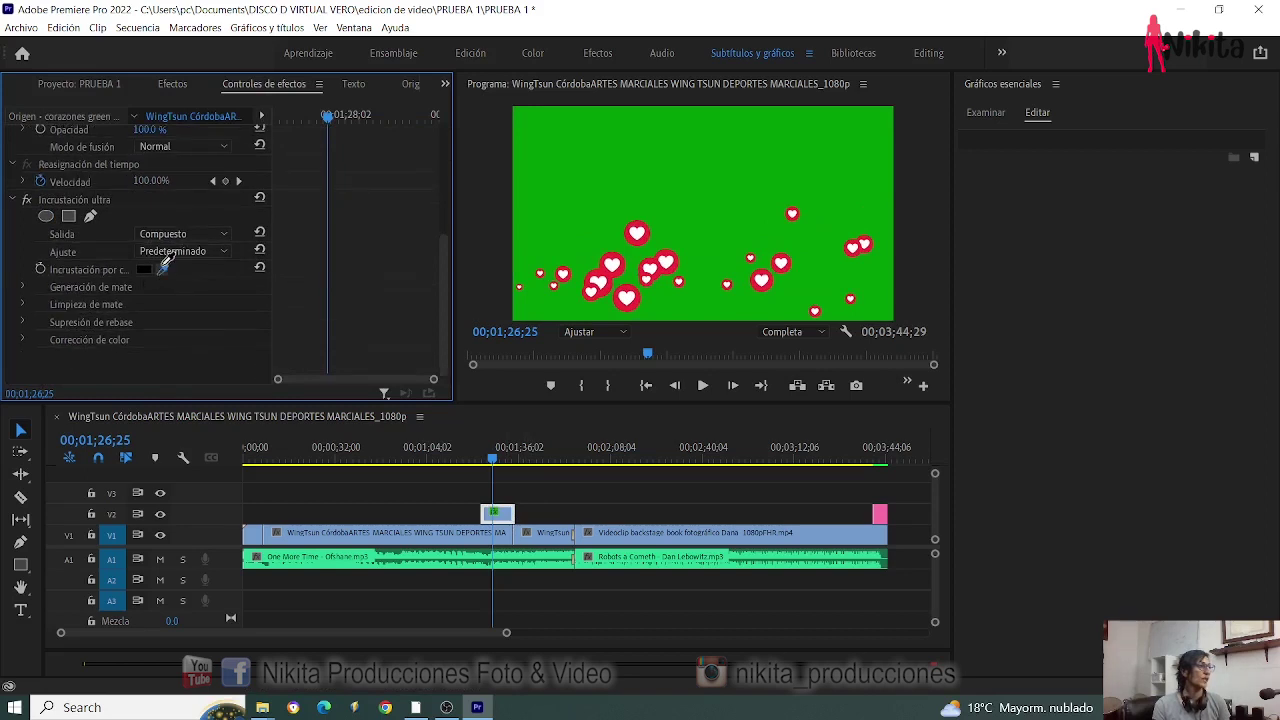
click(701, 175)
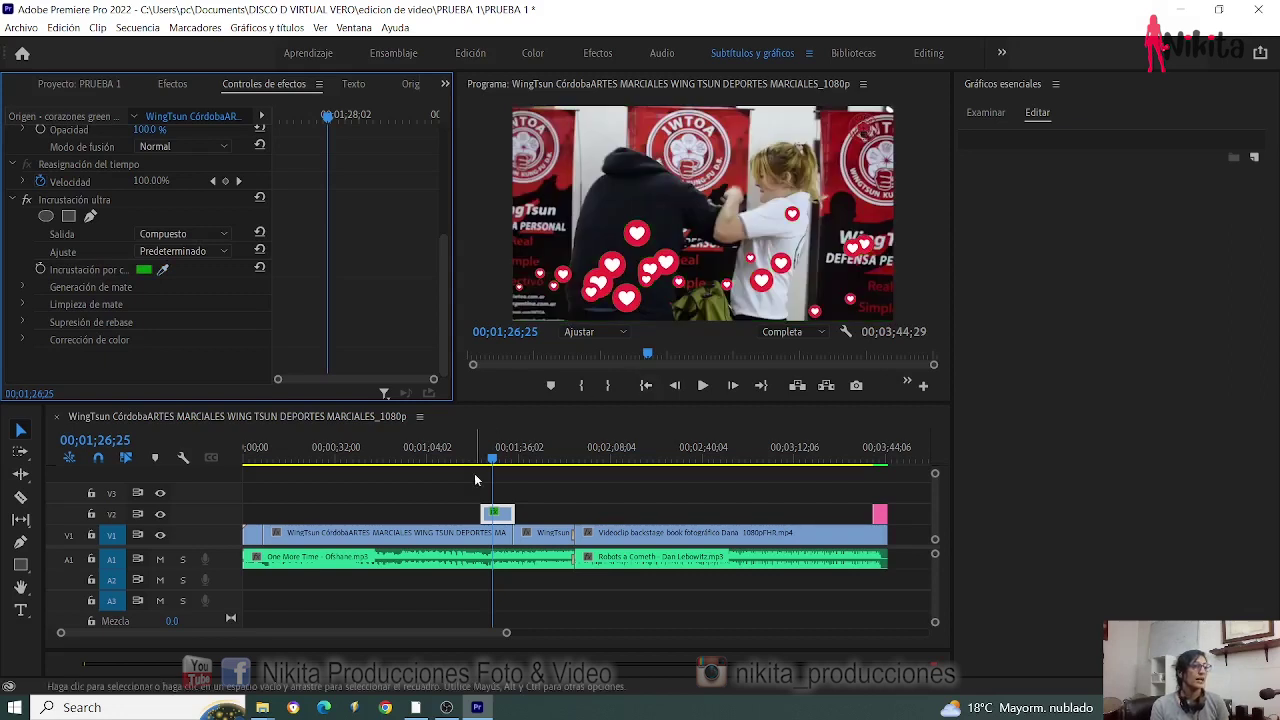
drag(492, 461, 482, 462)
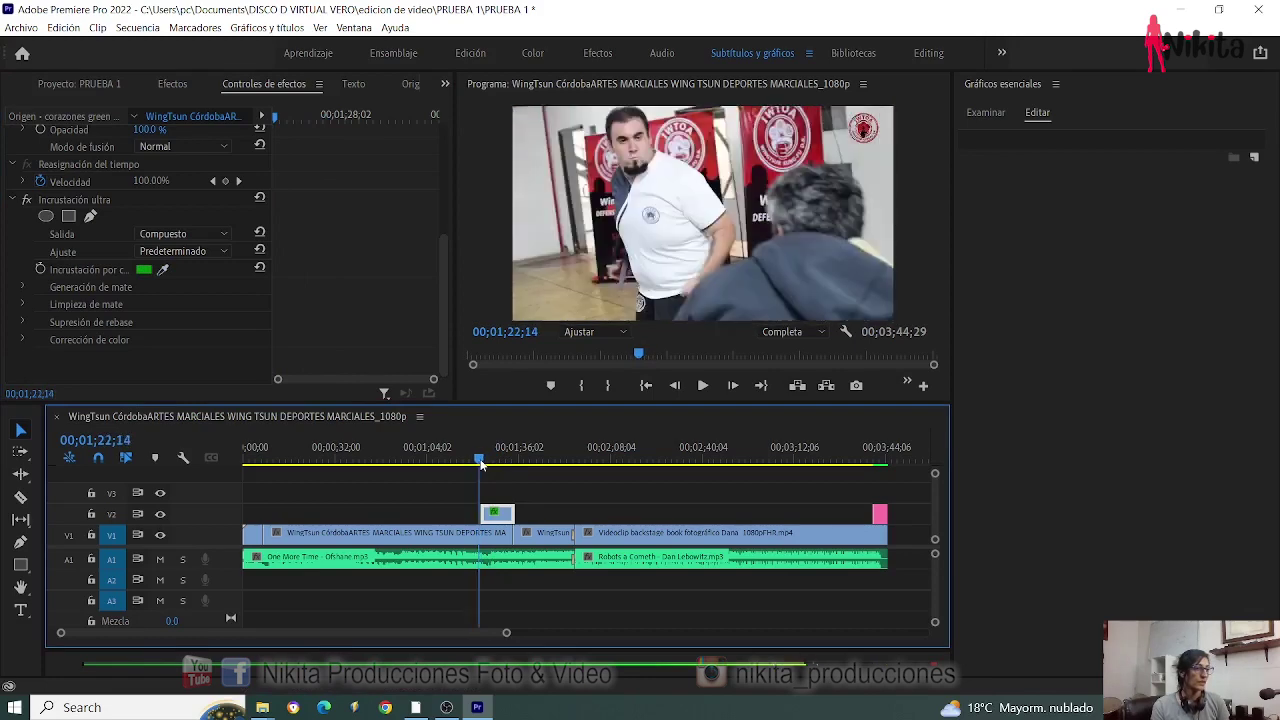
Step: Search 'cruz' and add Disolución cruzada to the hearts clip
click(165, 84)
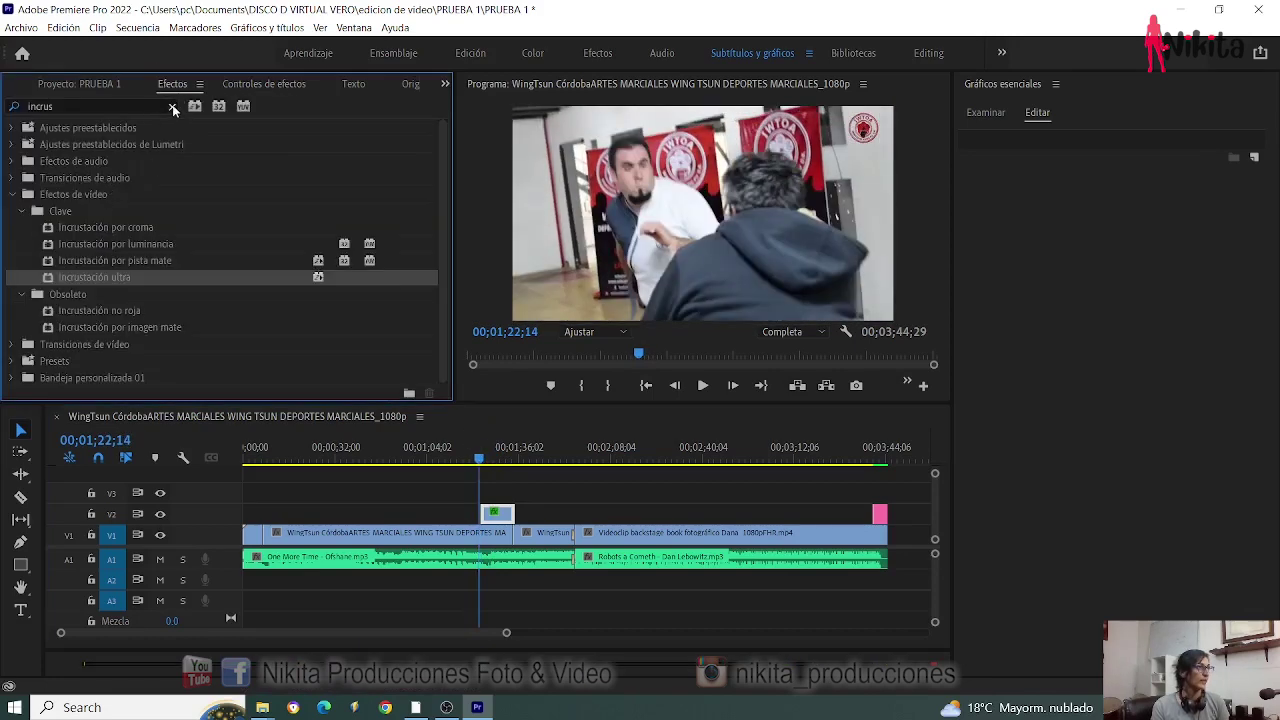
click(172, 108)
text(c)
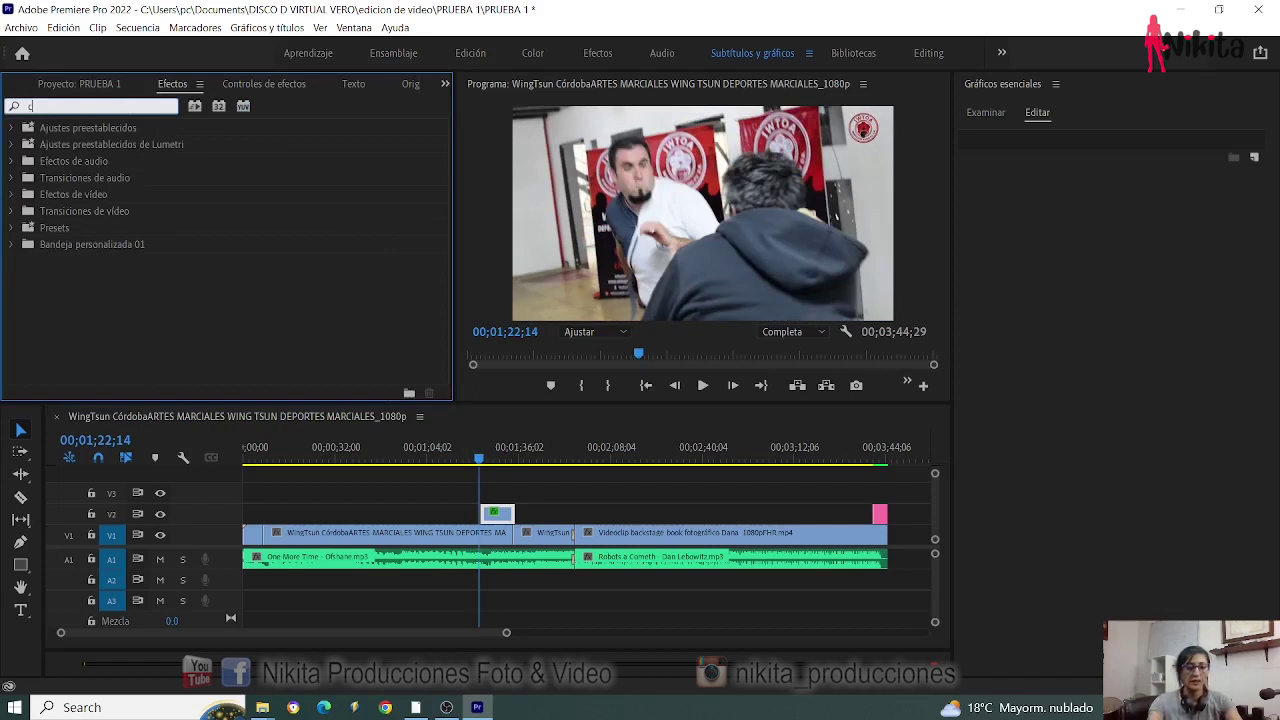
text(ruz)
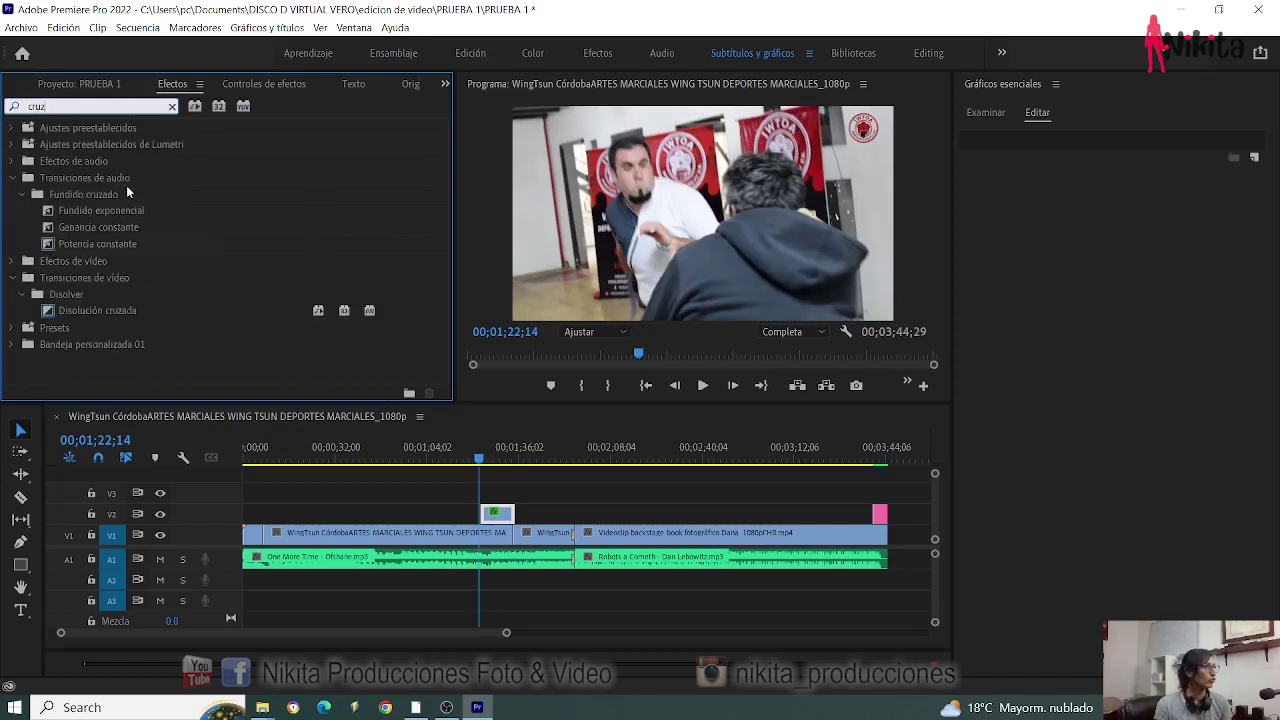
click(103, 310)
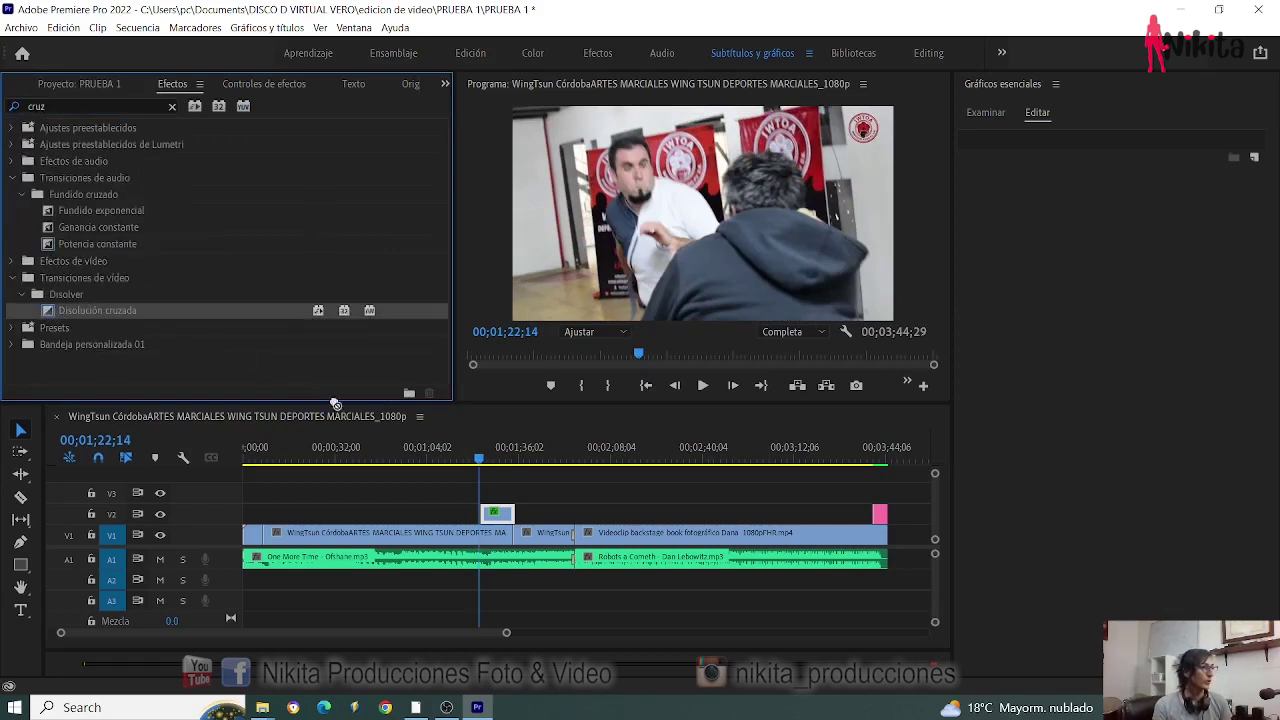
drag(335, 404, 490, 514)
drag(506, 633, 317, 633)
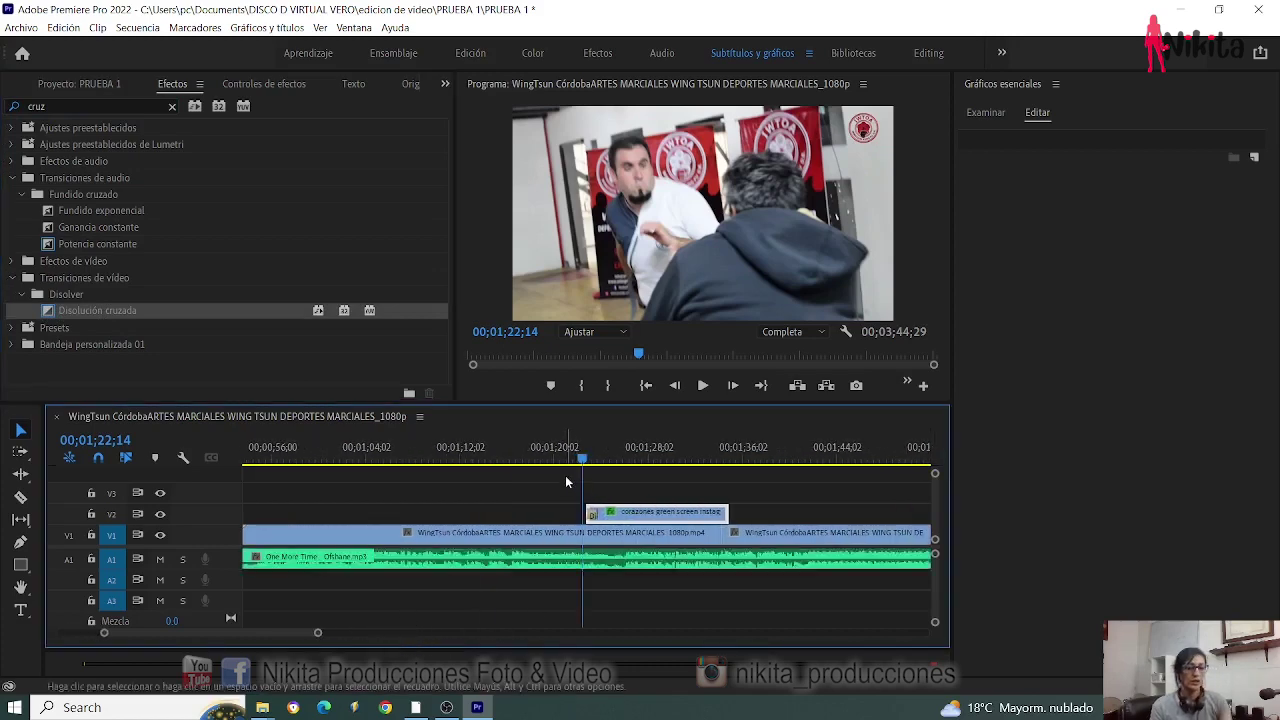
key(space)
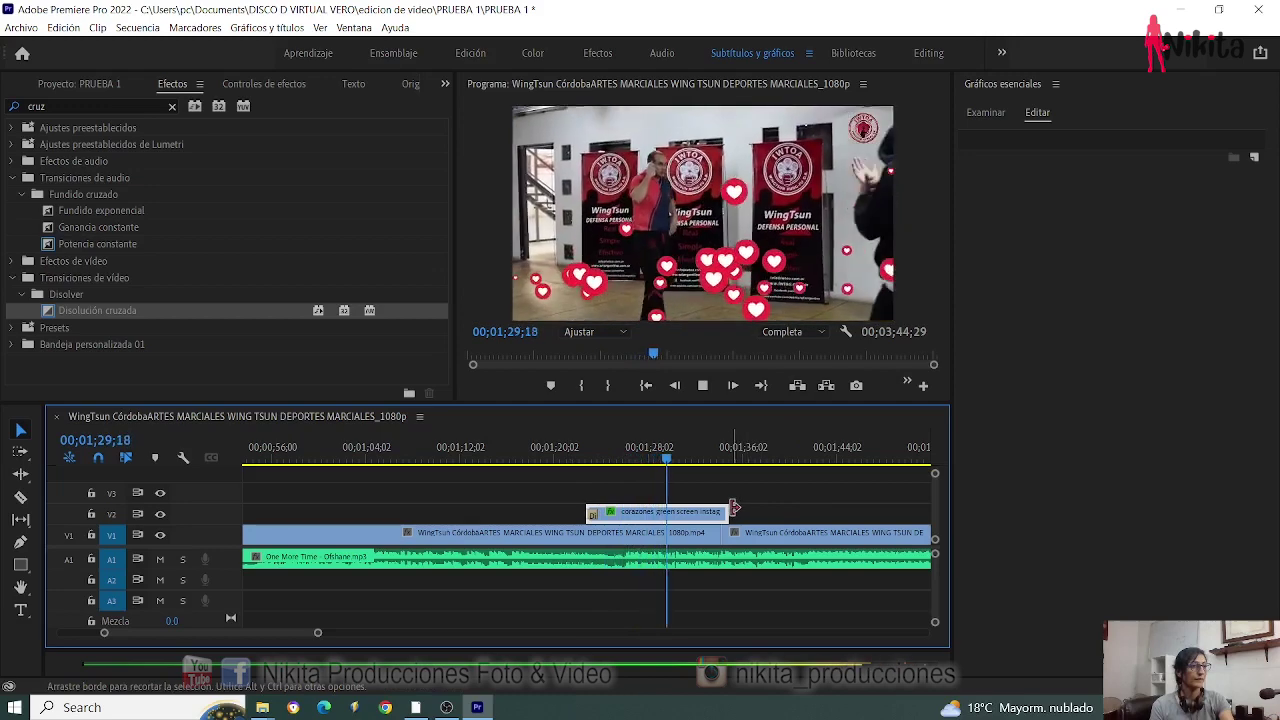
Step: Trim the hearts clip to end around 00;01;30 and put the cross dissolve on its end
drag(734, 508, 673, 513)
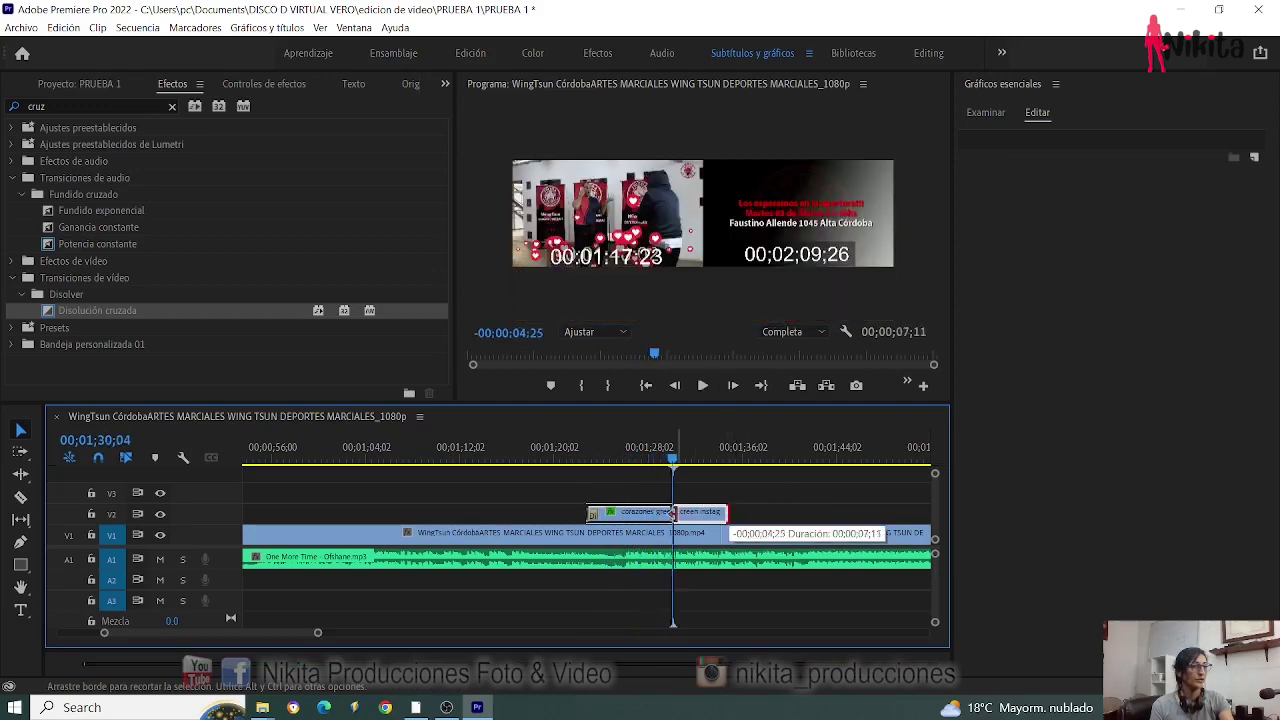
drag(109, 310, 675, 514)
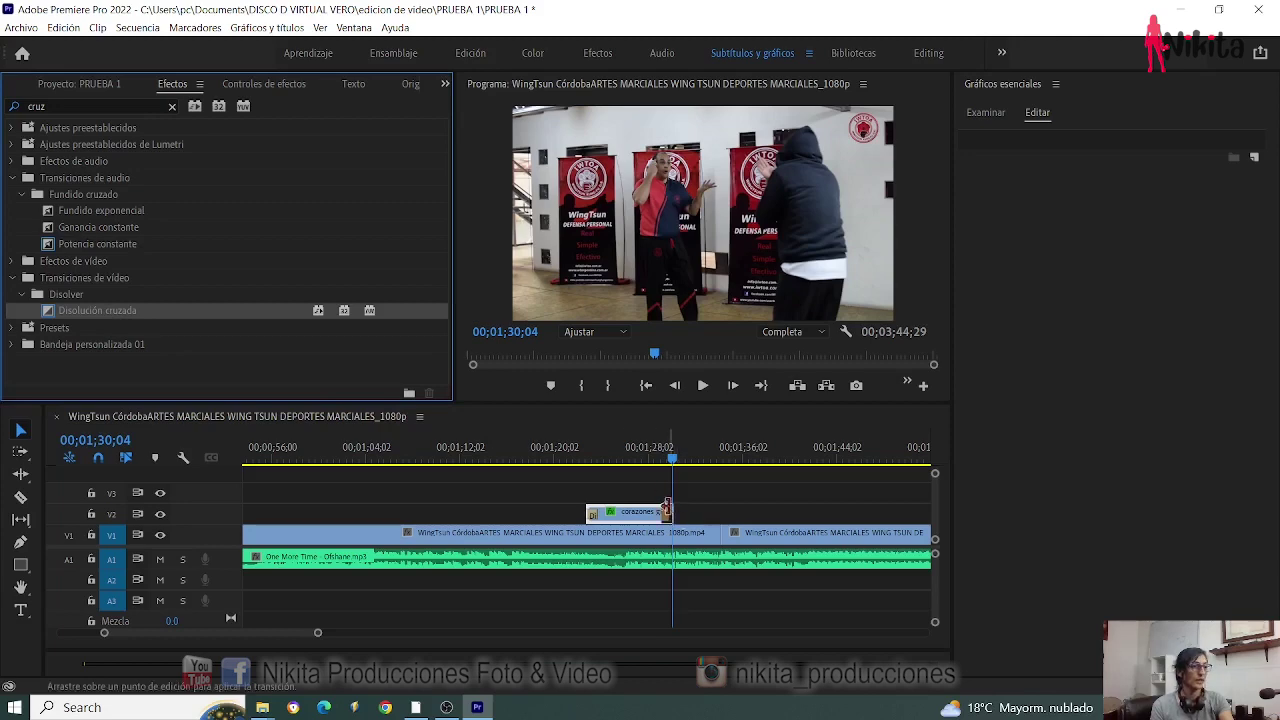
click(657, 448)
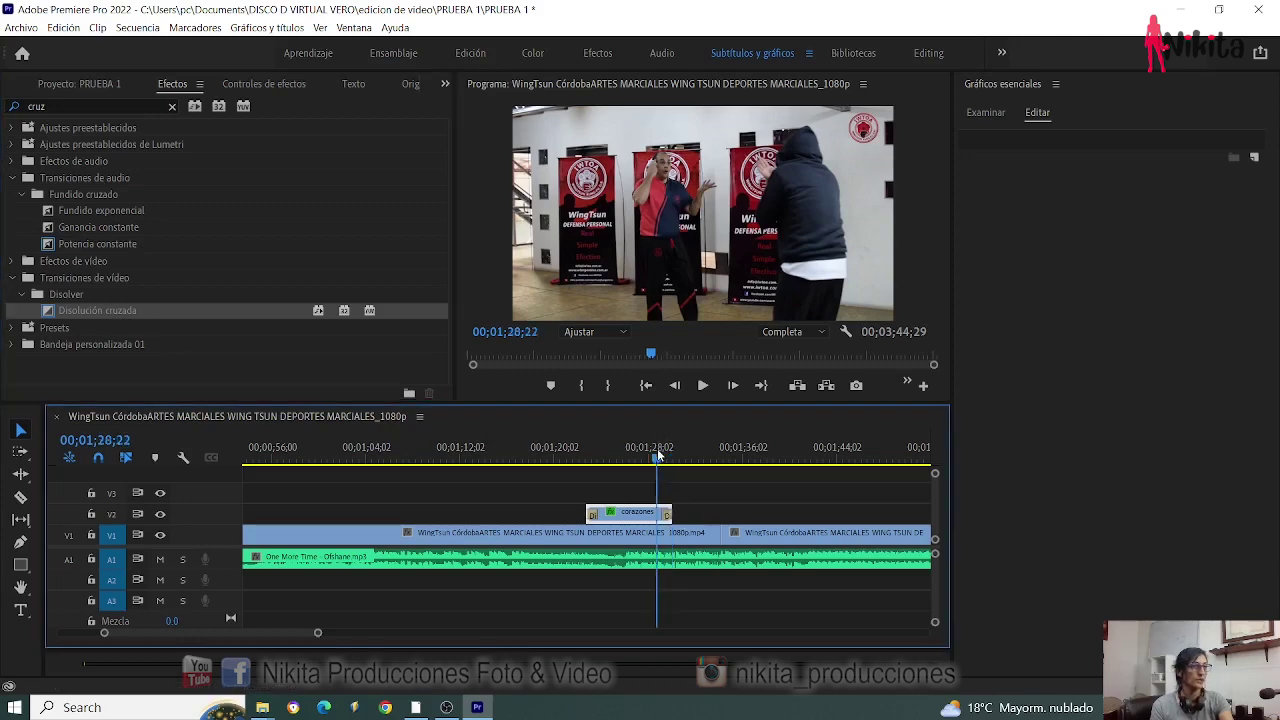
key(space)
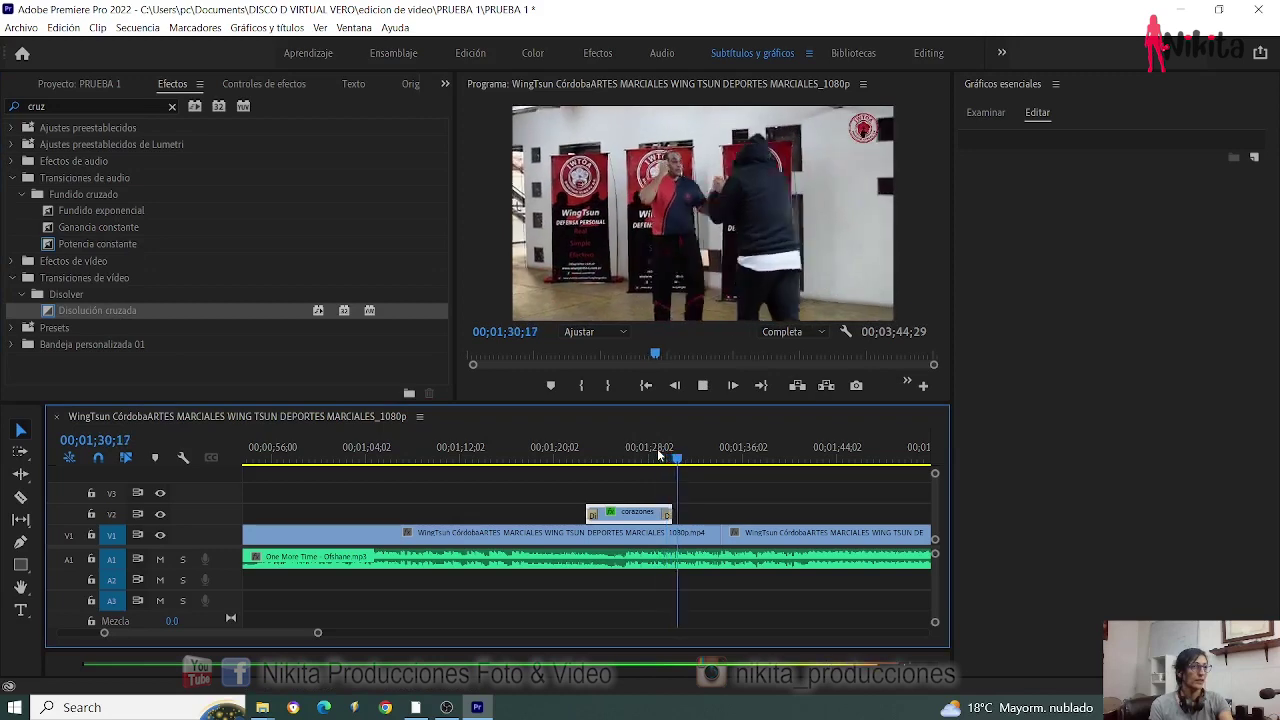
Step: Scrub through the hearts' cross-dissolve fade-out, zoom the timeline out, and save project PRUEBA 1
click(668, 462)
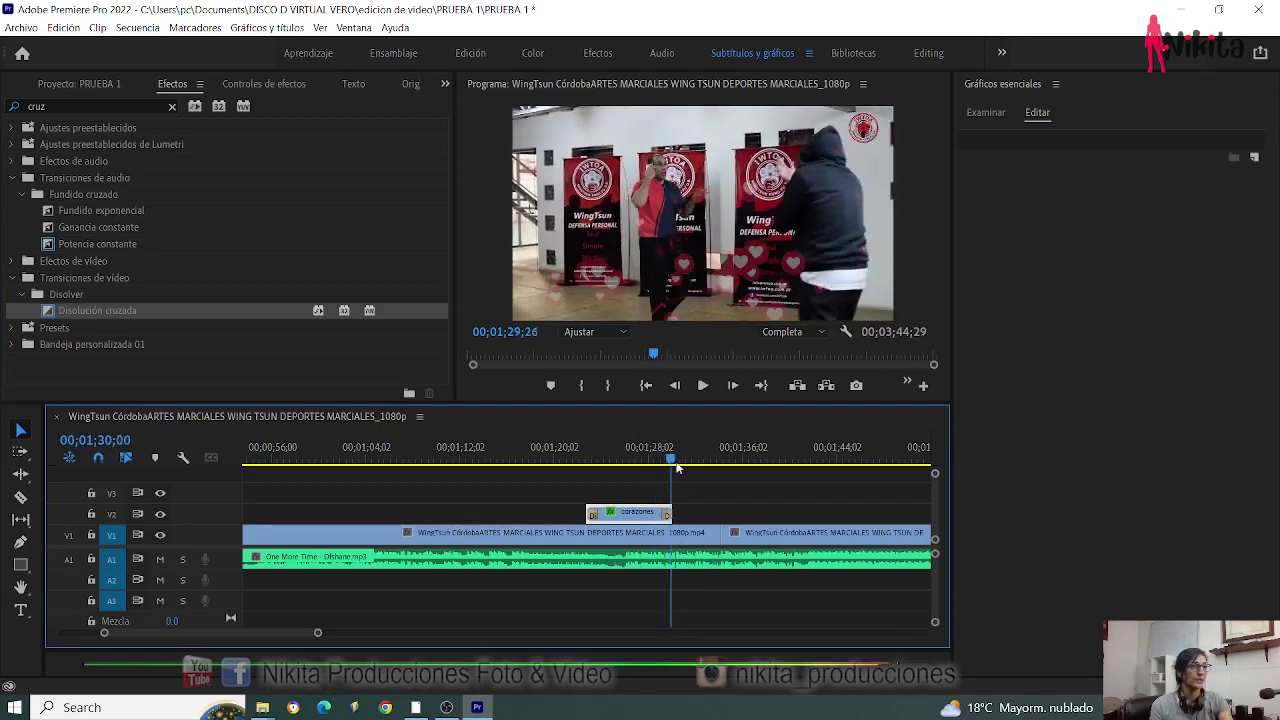
drag(668, 462, 684, 462)
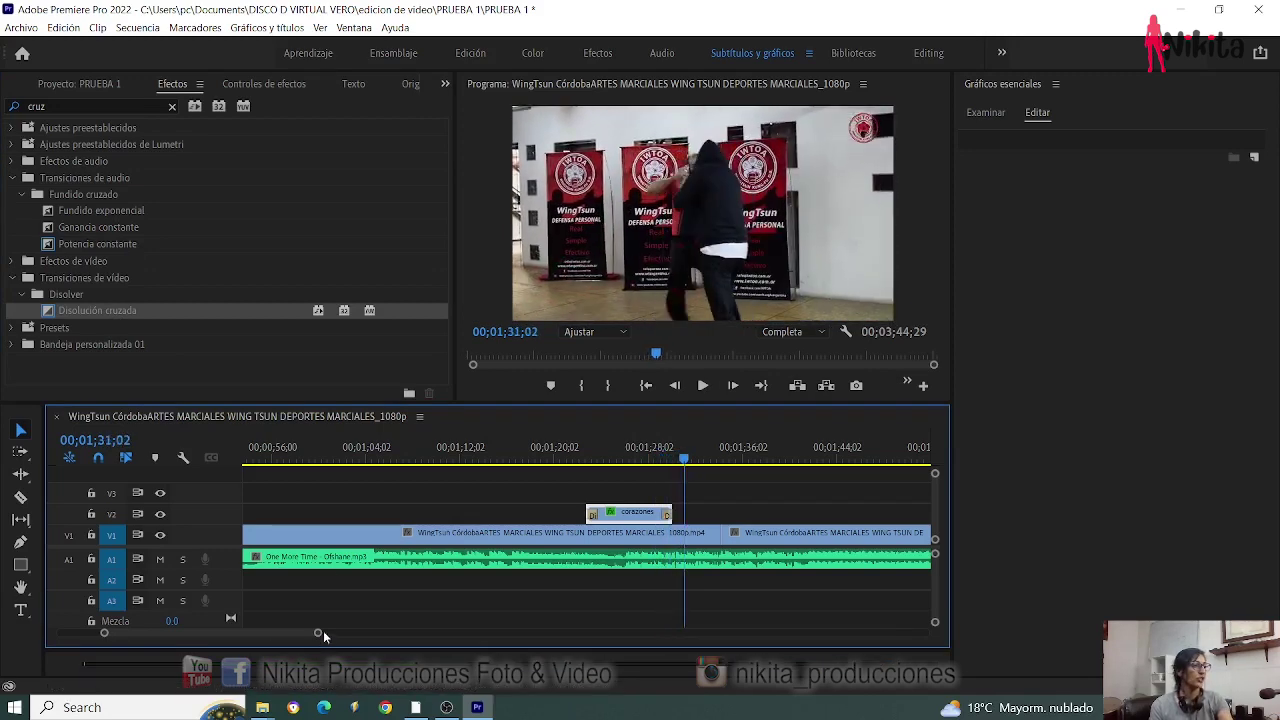
drag(319, 636, 611, 641)
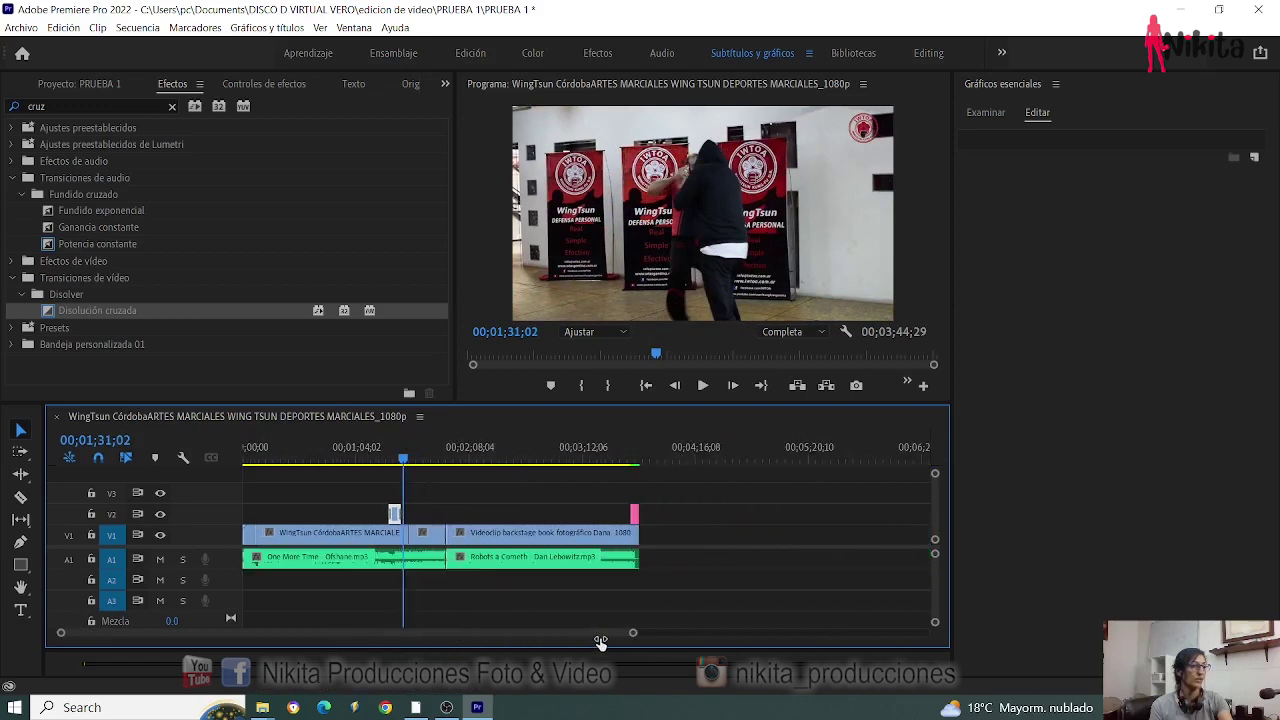
drag(398, 462, 444, 462)
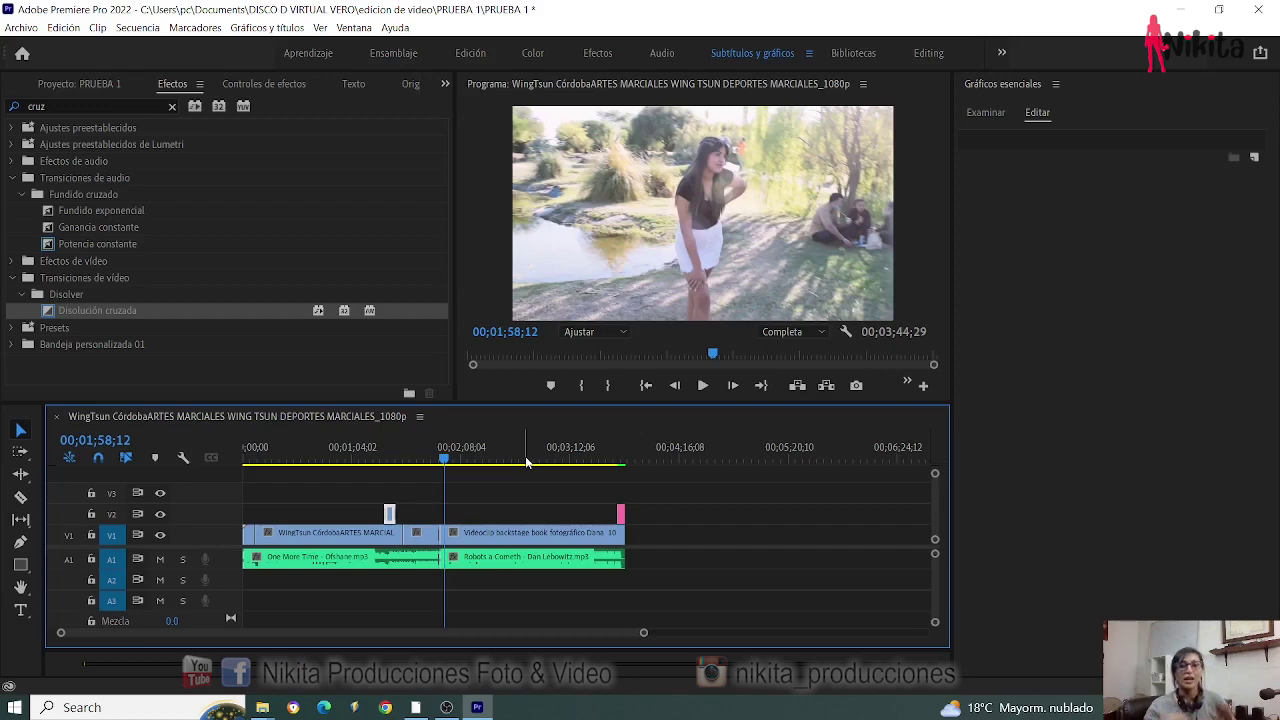
key(ctrl+s)
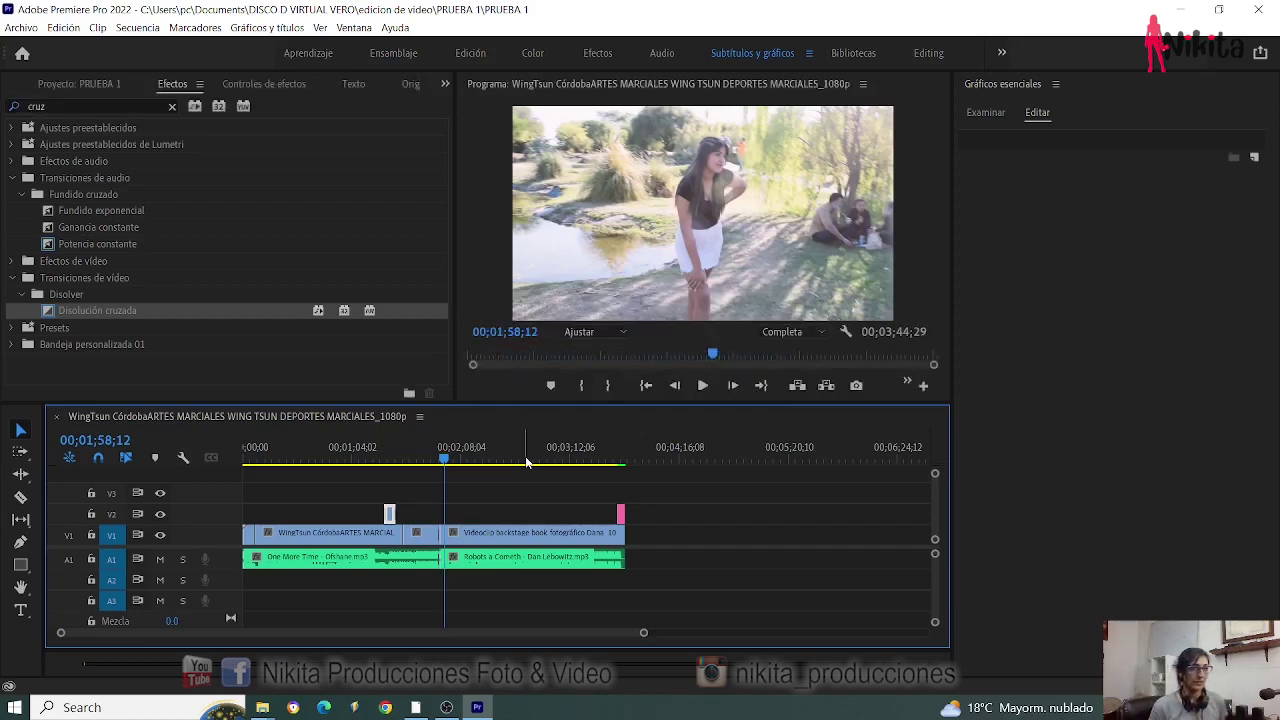